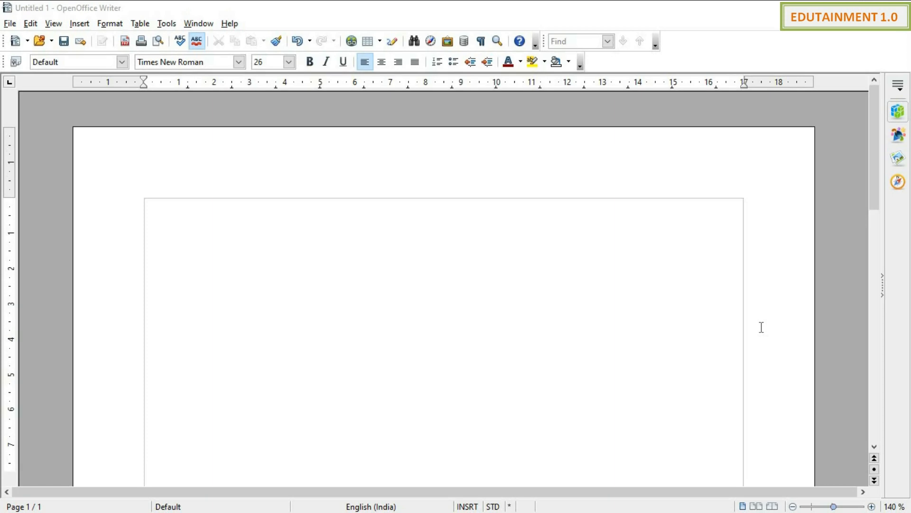
Step: Type the heading 'Mail Merge' on the first line of the blank page
click(587, 277)
text(Mail Merge)
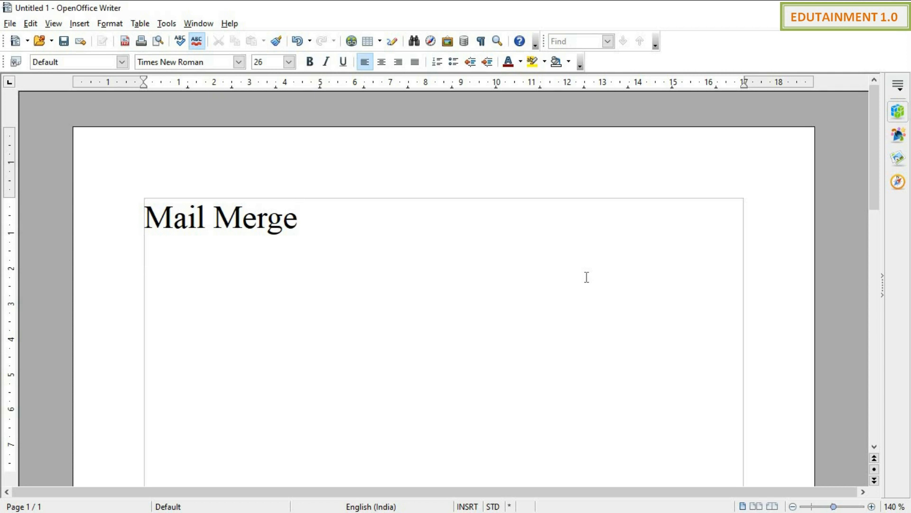
Step: Add the notes 'main document' and 'Data Source - Address' on lines below the heading
text(ma)
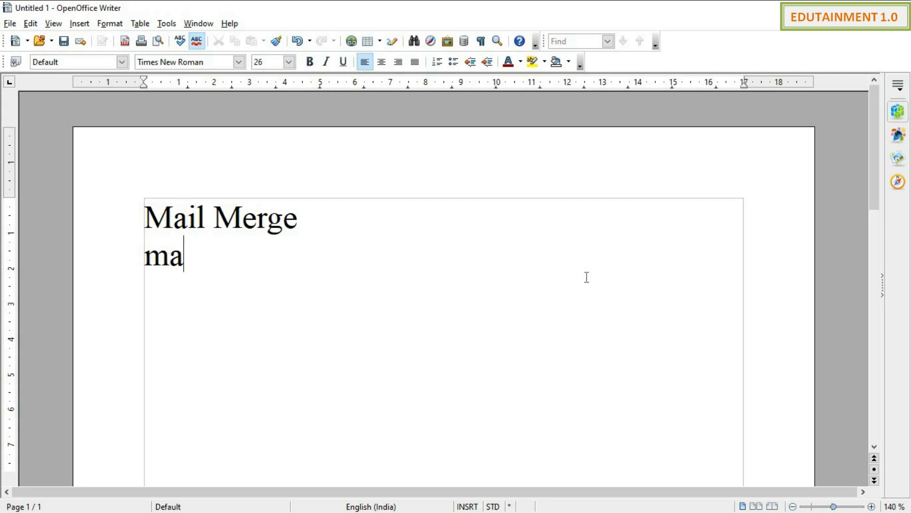
text(in documne)
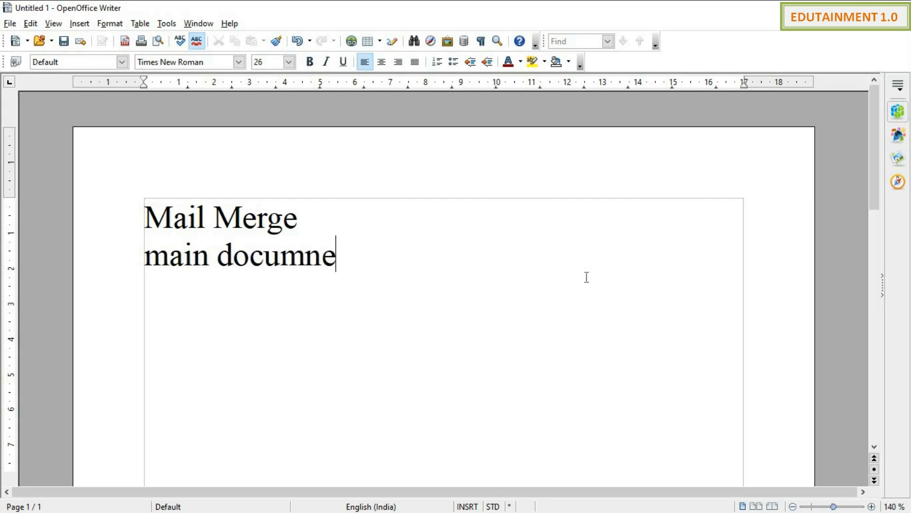
key(BackSpace)
key(BackSpace)
text(ent)
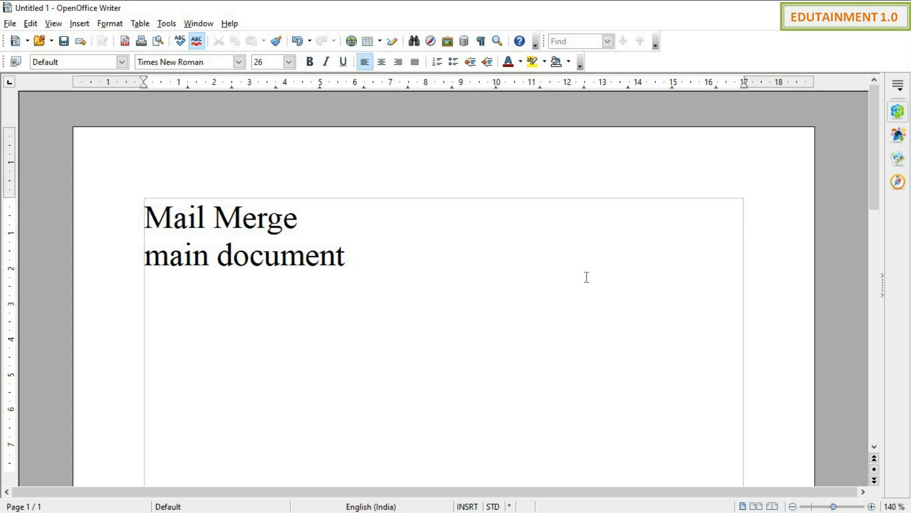
key(Return)
text(Data )
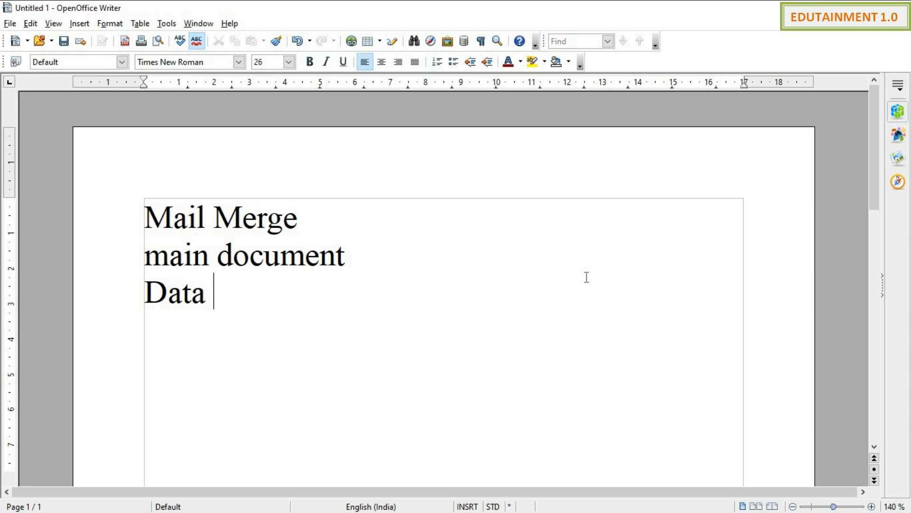
text(Source )
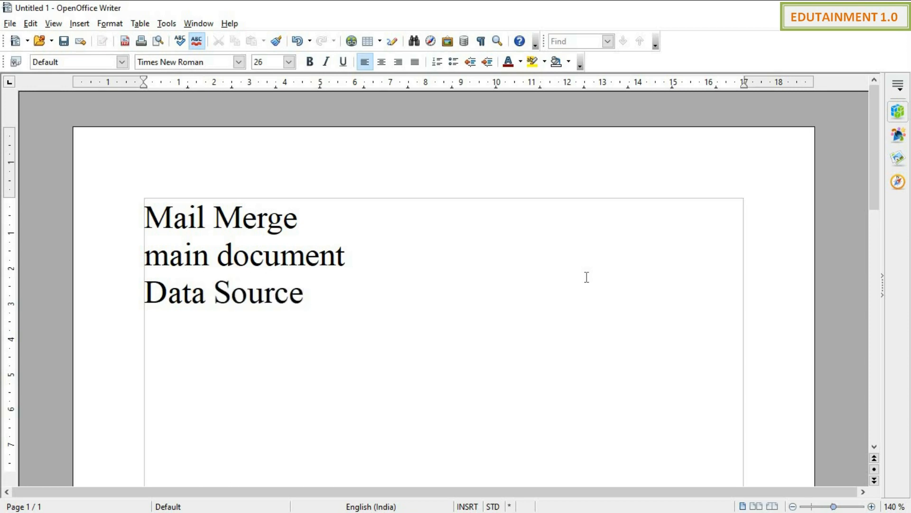
text(- Add)
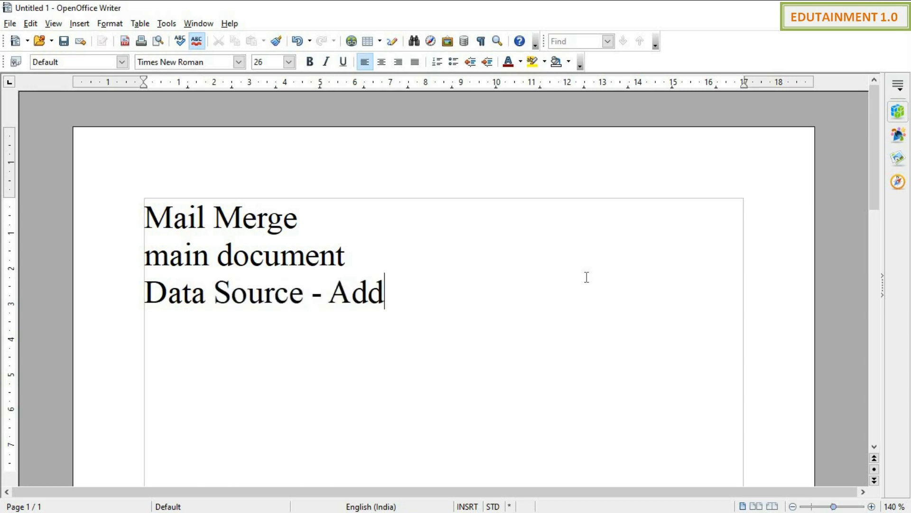
text(ress)
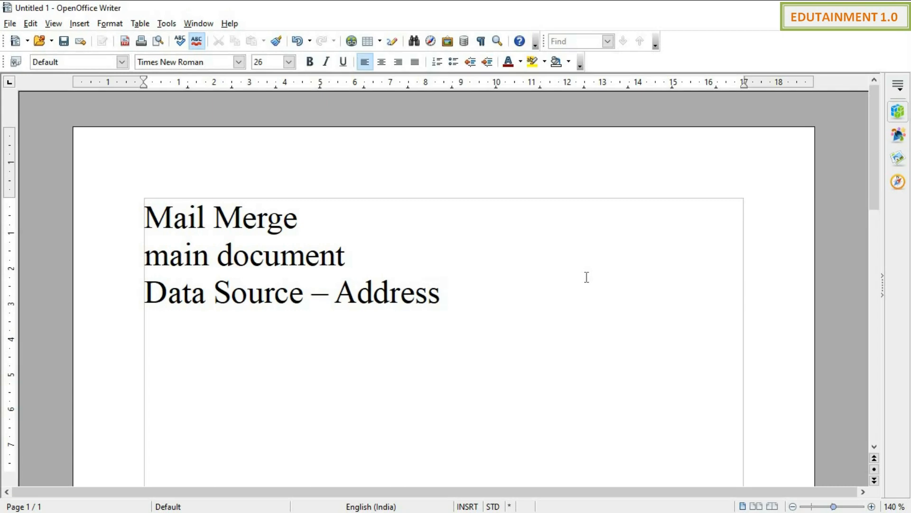
Step: Select all three lines of notes and delete them, leaving the page empty
key(shift+Up)
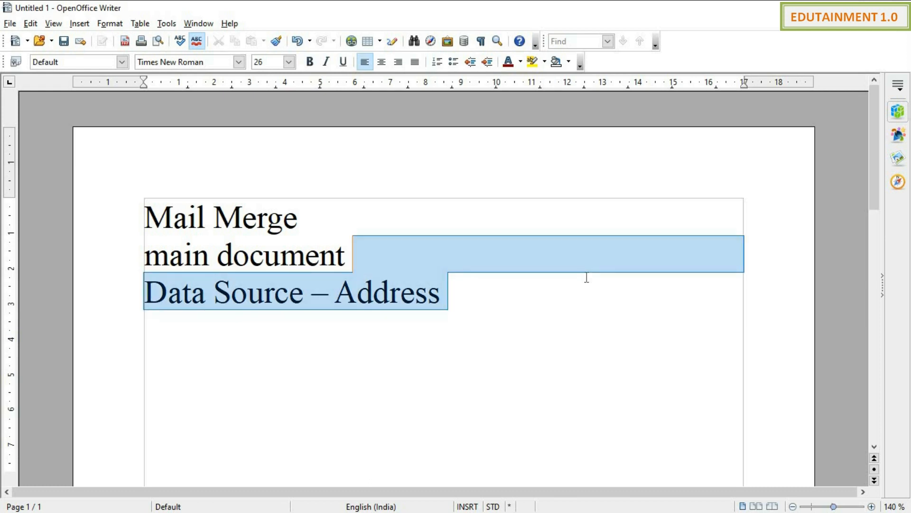
key(shift+Up)
key(shift+Left)
key(shift+Left)
key(shift+Left)
key(shift+Left)
key(shift+Left)
key(shift+Left)
key(shift+Left)
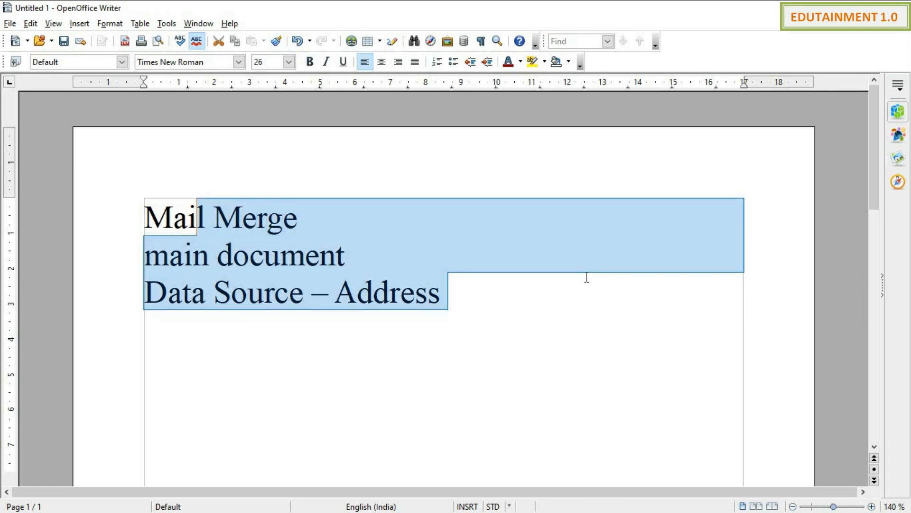
key(shift+Left)
key(shift+Left)
key(shift+Left)
key(Delete)
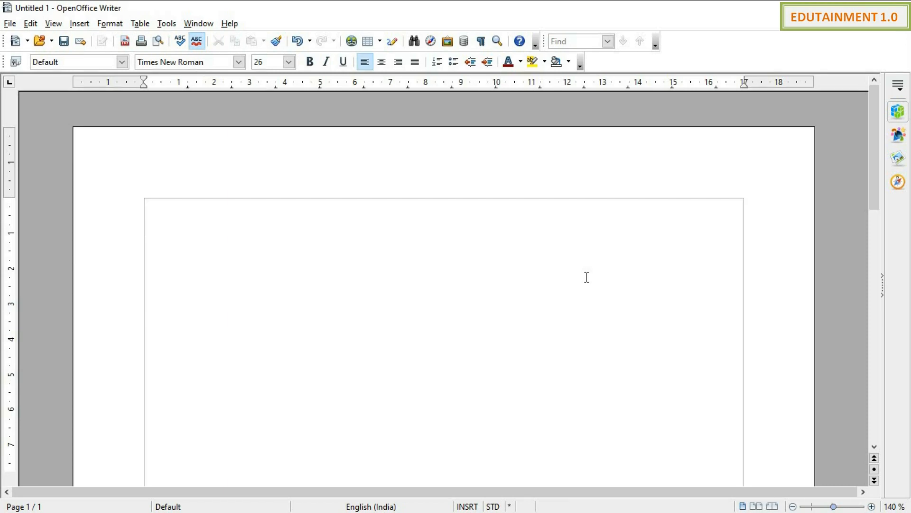
Step: Write 'It my birthday on so and so.', 'I hope you all will attend.' and 'Lets meet.' on separate lines
key(Return)
key(Return)
key(Return)
key(Return)
key(Return)
key(Return)
text(It my)
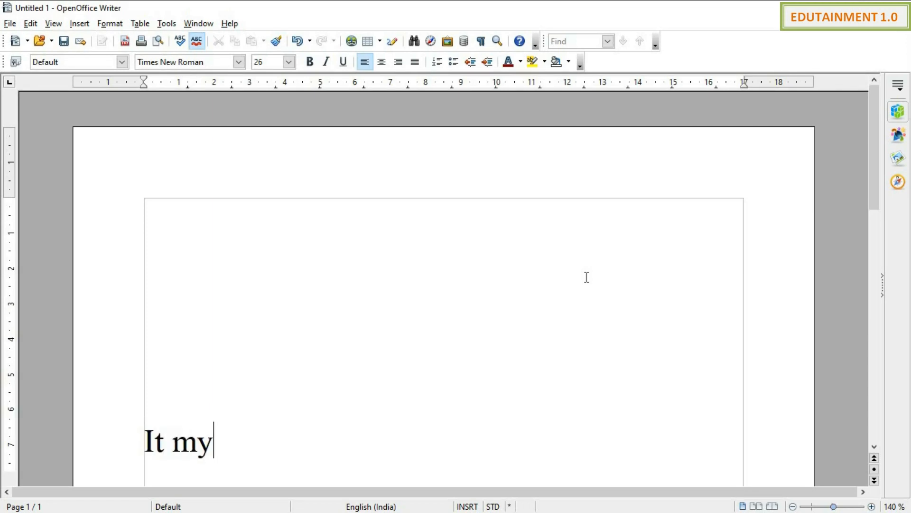
text( birthday)
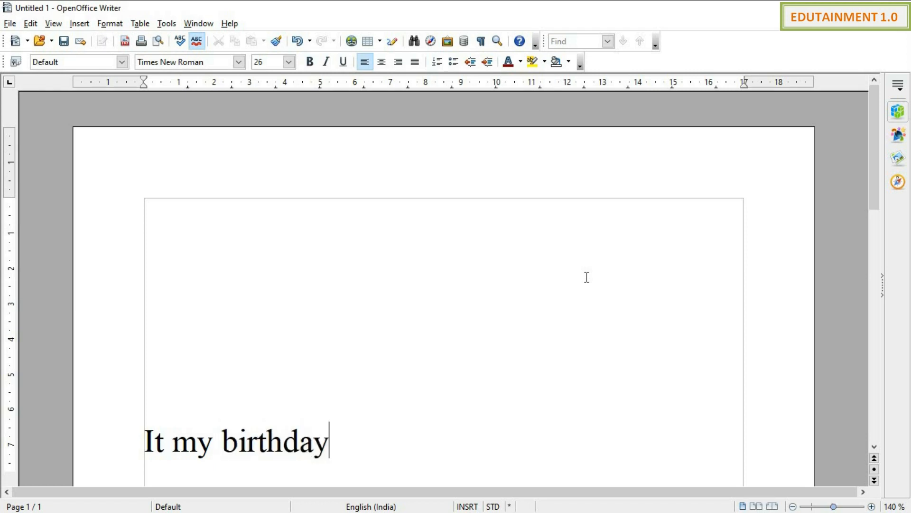
text( on so )
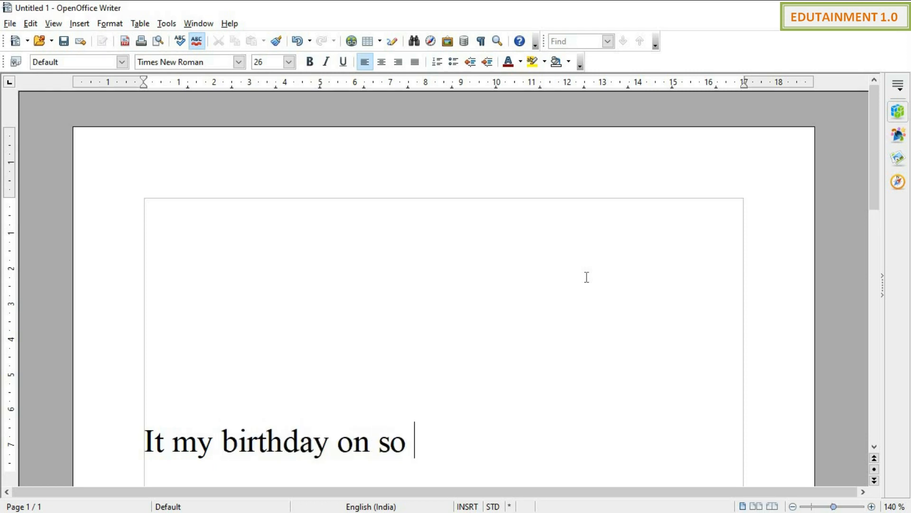
text(and so.)
key(Return)
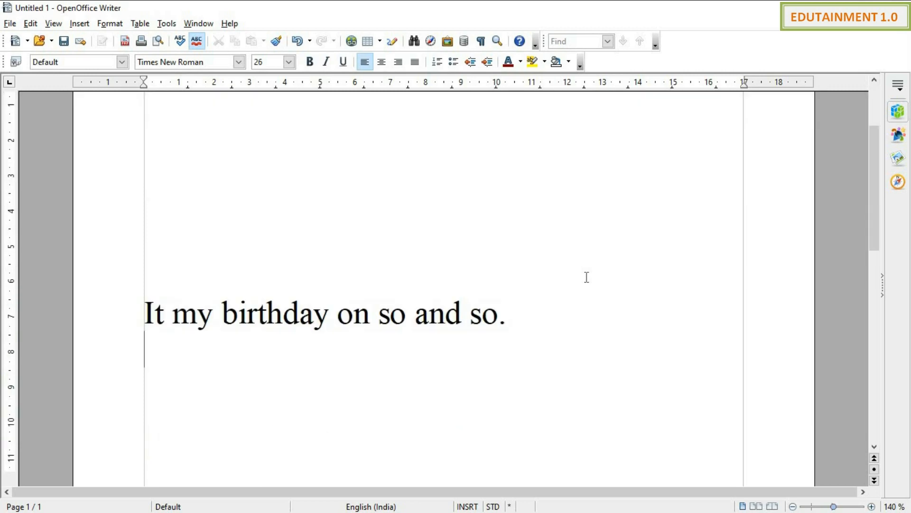
text(I ho)
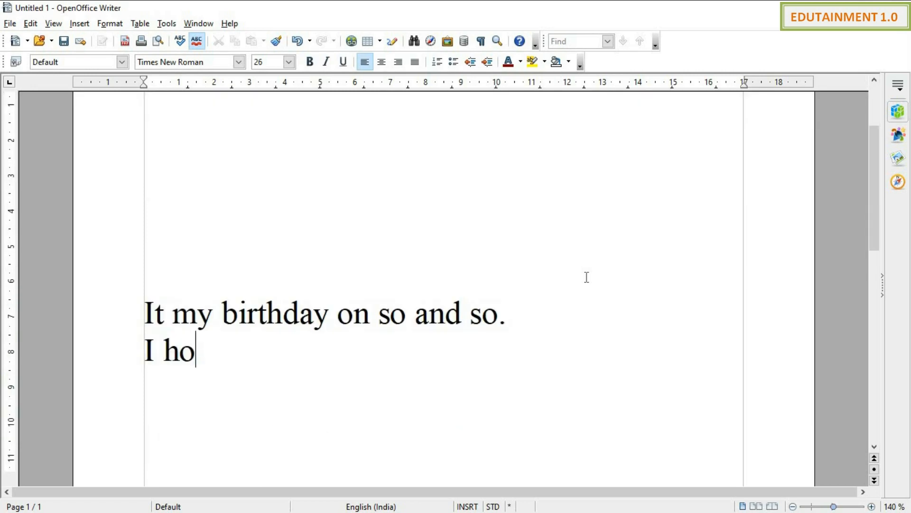
text(pe you all )
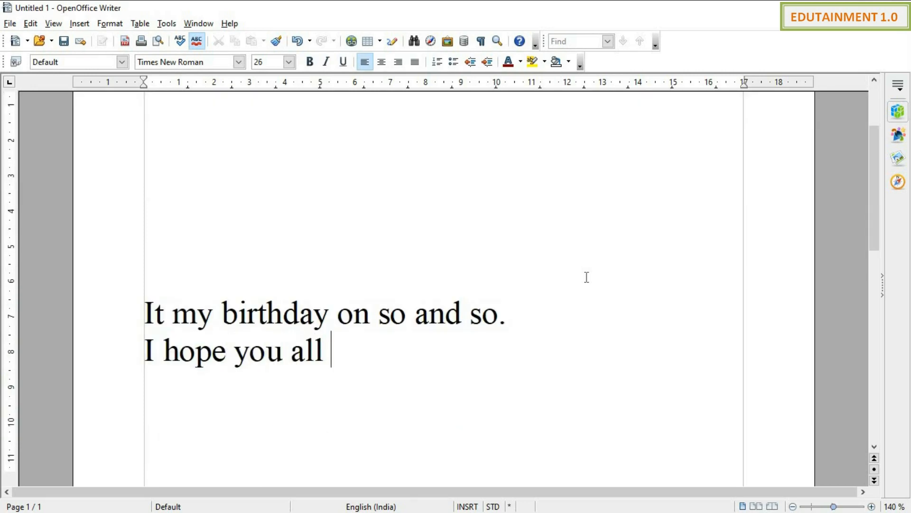
text(will atee)
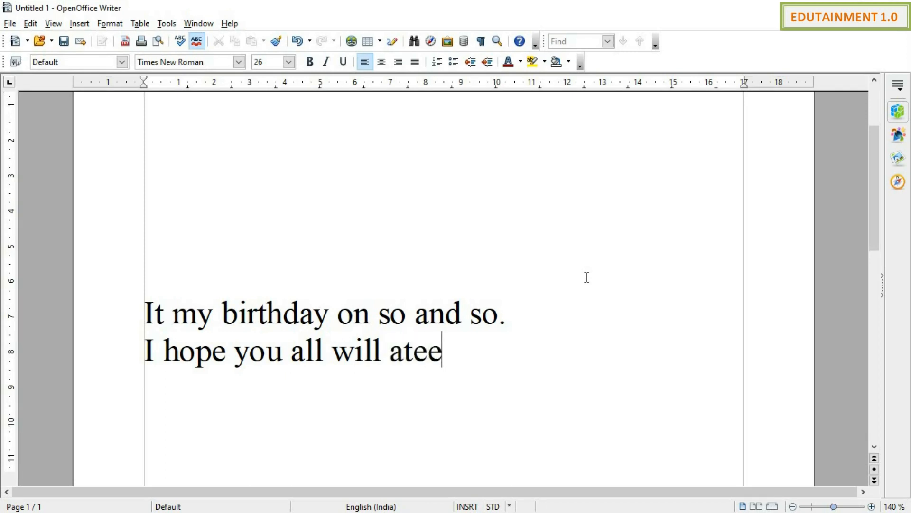
key(BackSpace)
key(BackSpace)
text(tend.)
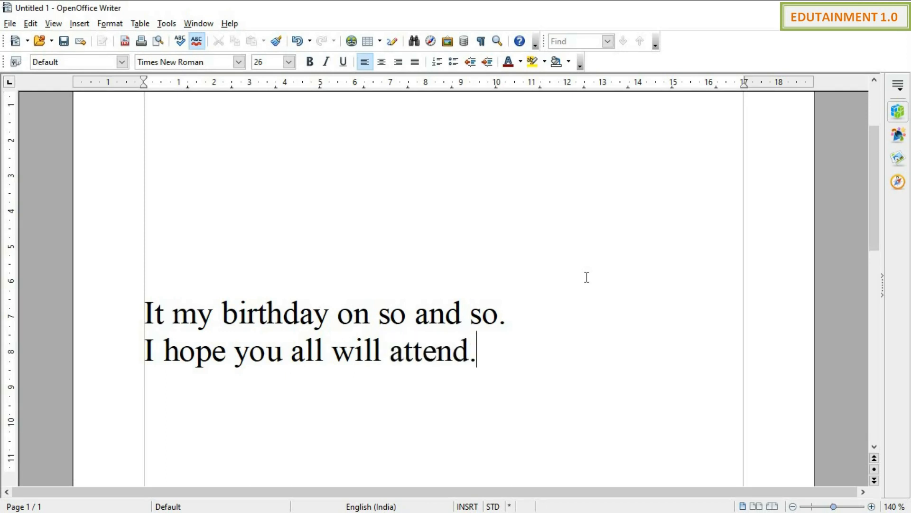
key(Return)
text(Lt)
key(BackSpace)
text(e)
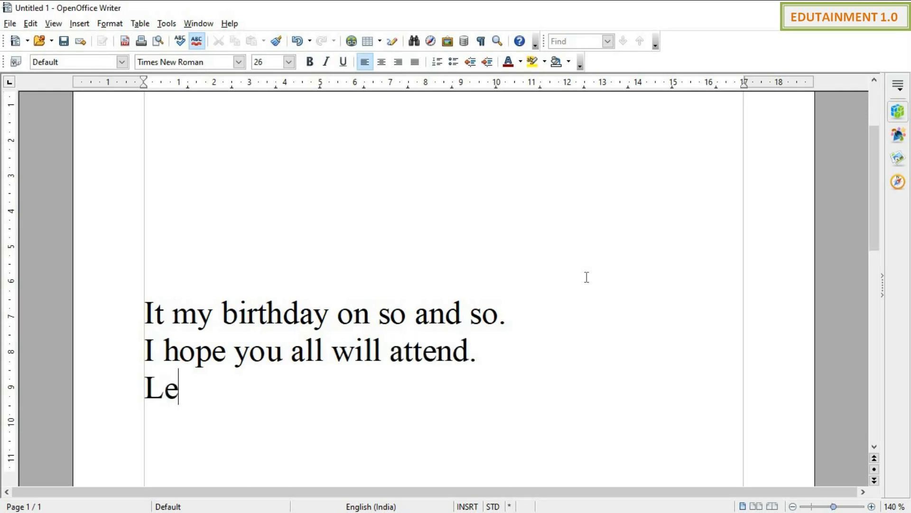
text(ts meet.)
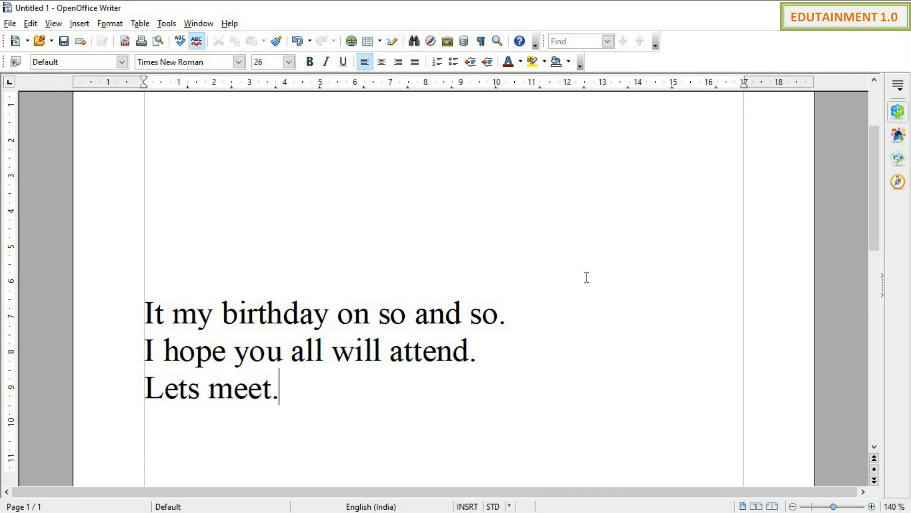
Step: Place the cursor on the empty line above the invitation and bring up the Insert > Picture choices
scroll(455, 308, down, 6)
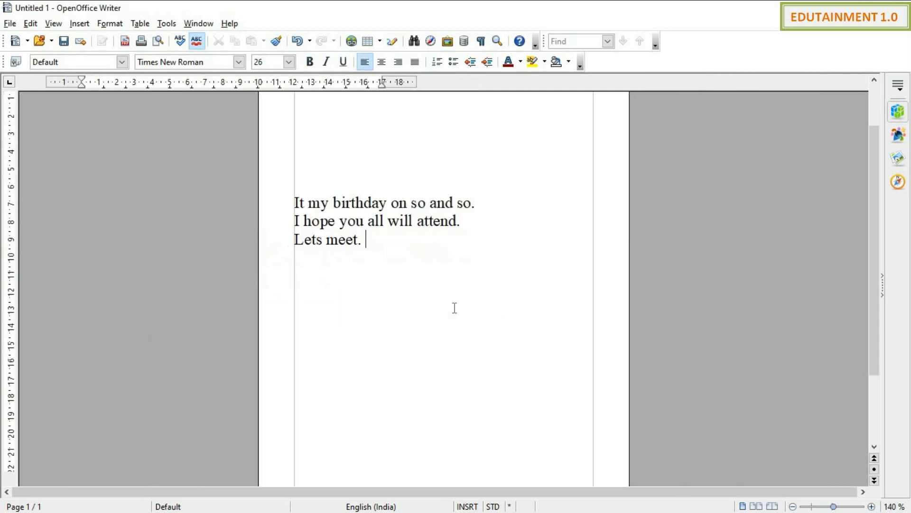
scroll(454, 308, up, 5)
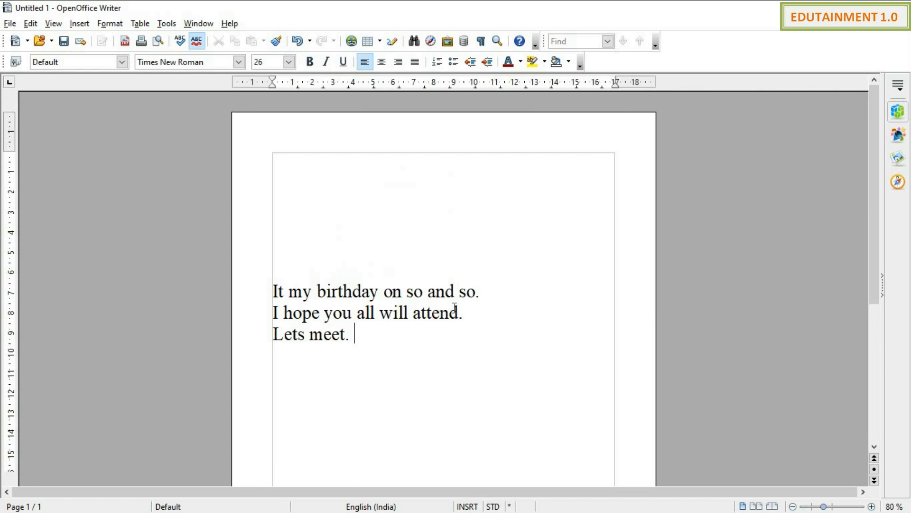
click(307, 241)
click(53, 24)
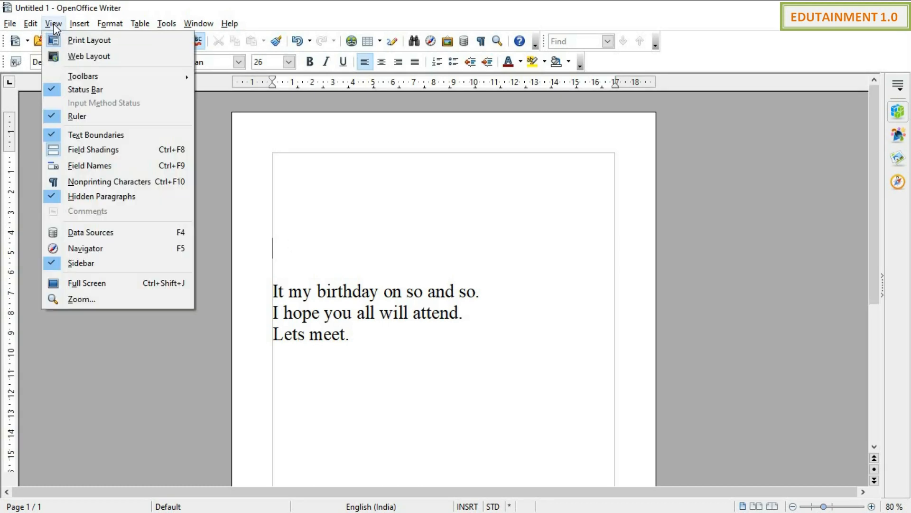
mouse_move(76, 27)
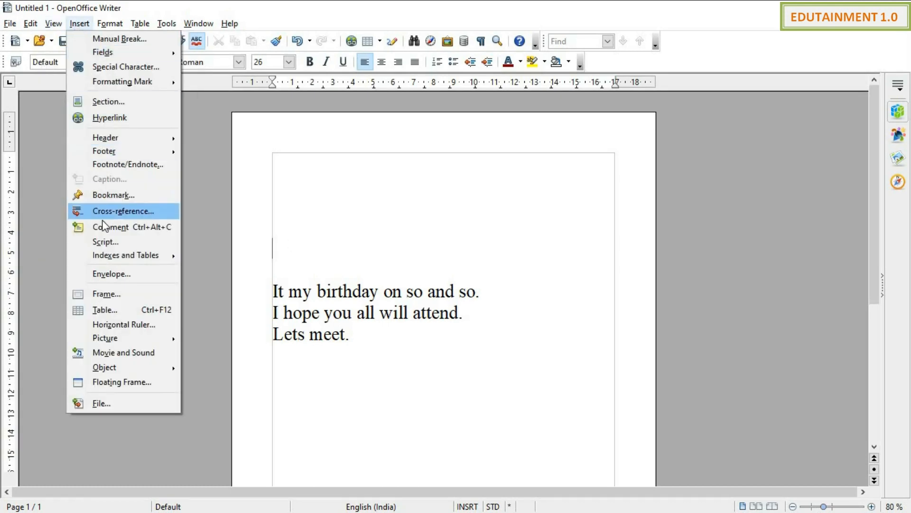
Step: Insert photo 1 from the Photos folder as the landscape picture above the text
mouse_move(127, 337)
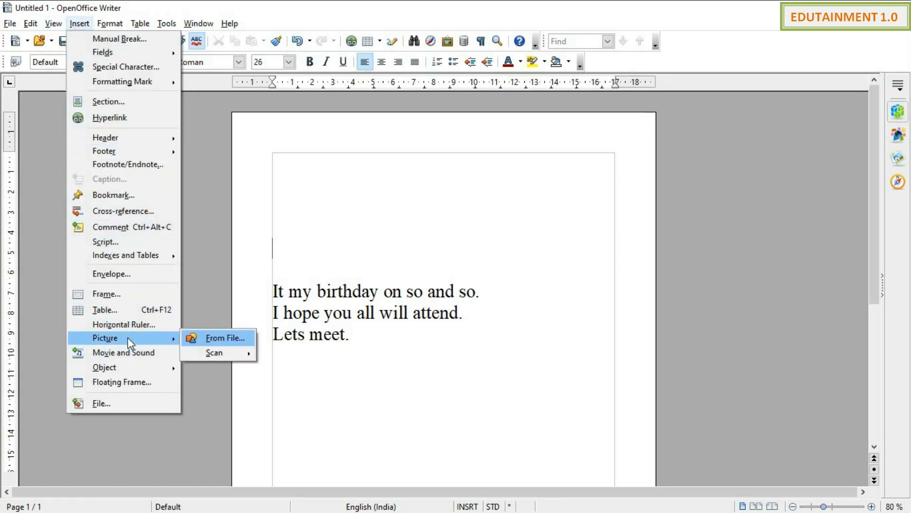
click(215, 334)
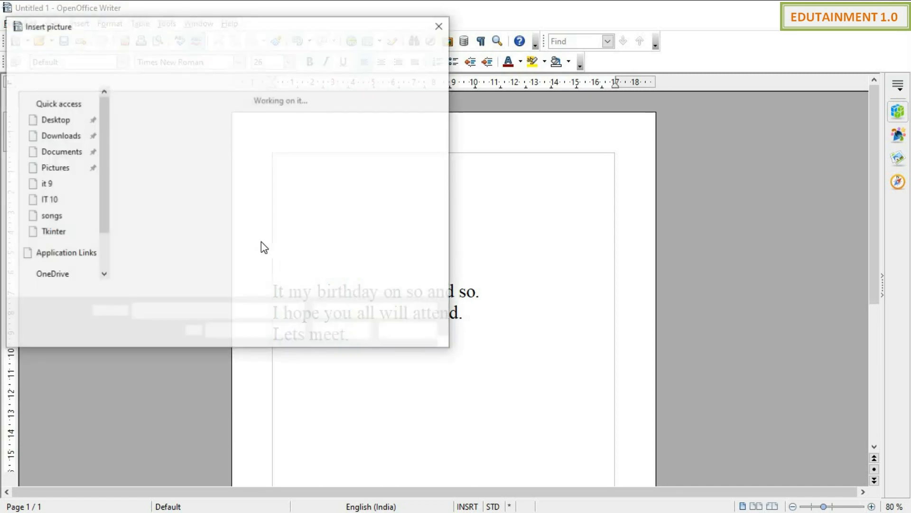
click(163, 150)
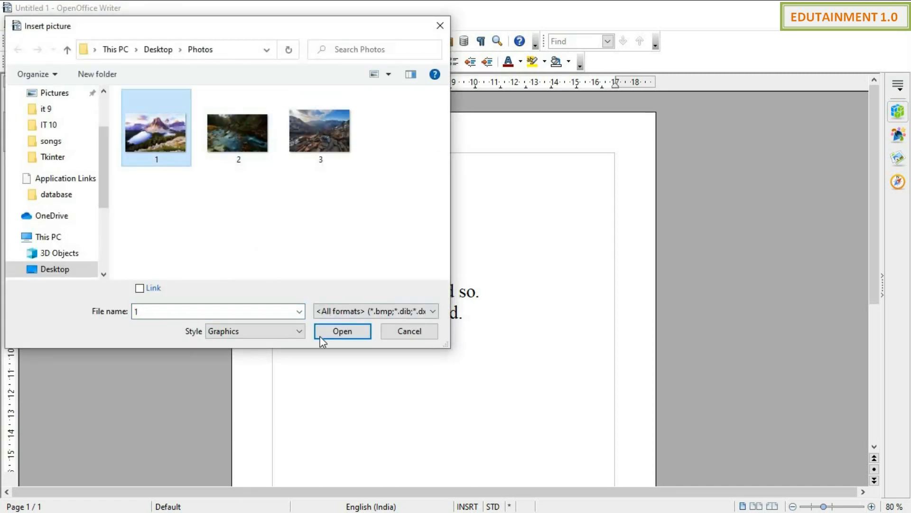
click(341, 331)
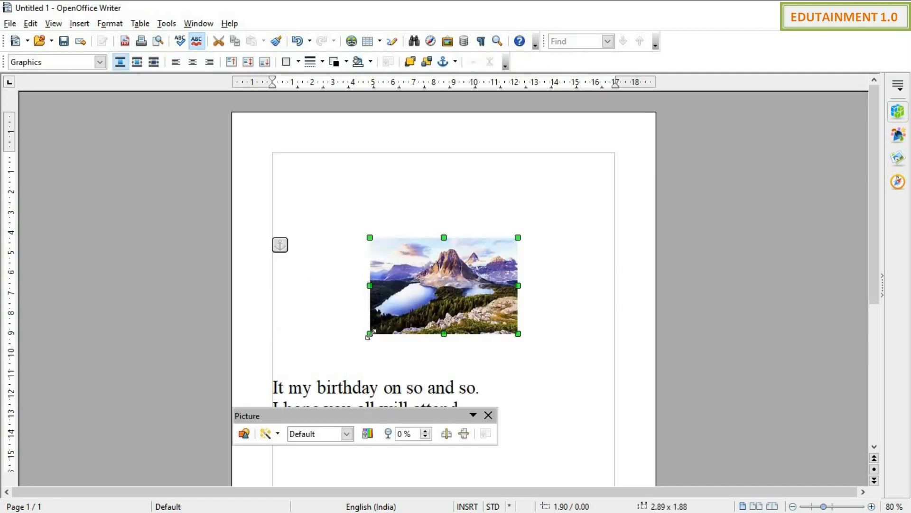
Step: Enlarge the landscape photo to 4.62 x 2.35, centre it, and add a blank line above it
drag(370, 333, 326, 358)
drag(383, 277, 367, 289)
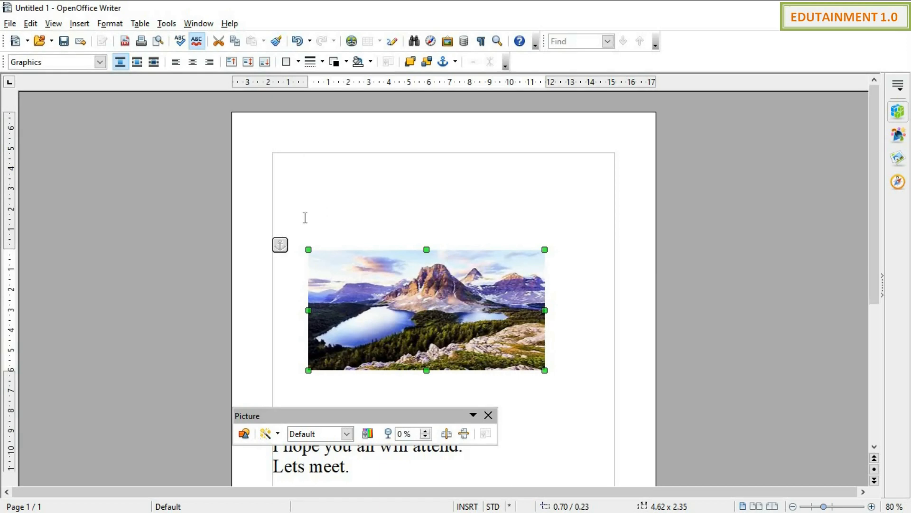
click(287, 196)
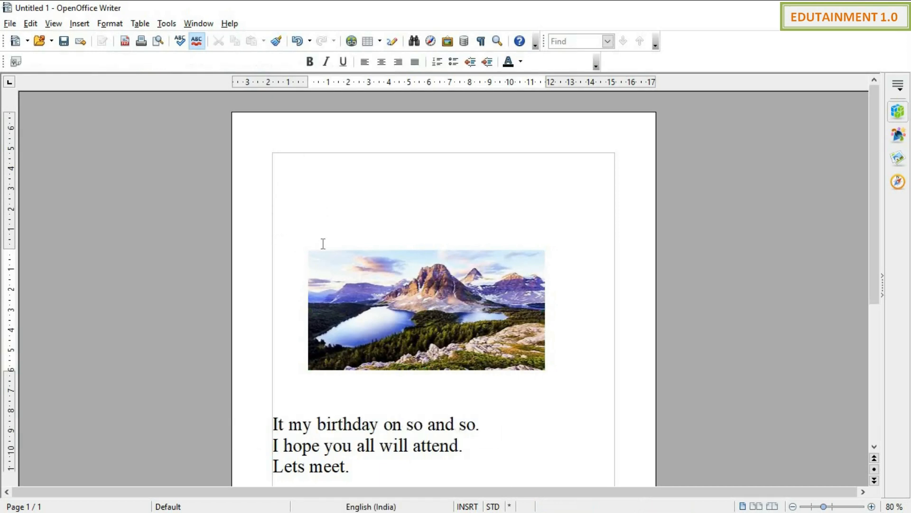
key(Return)
ctrl+scroll(336, 266, down, 2)
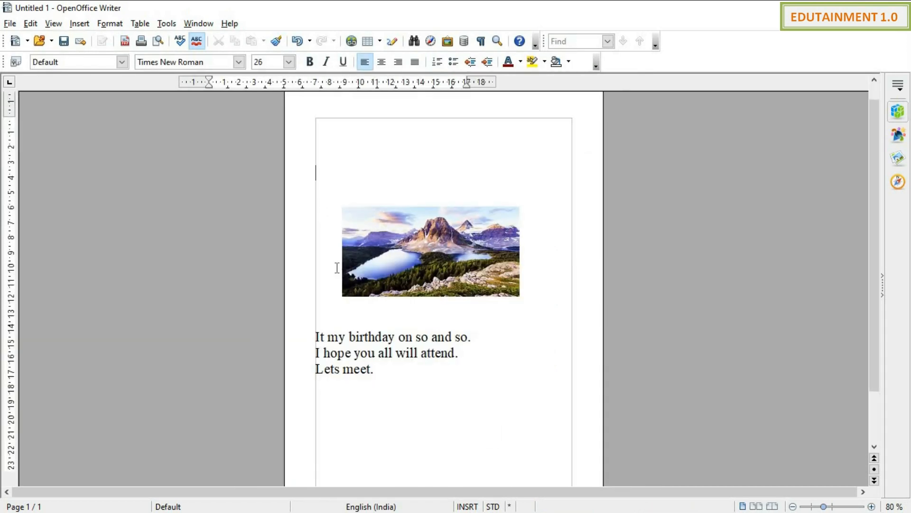
scroll(369, 246, down, 2)
scroll(277, 183, up, 3)
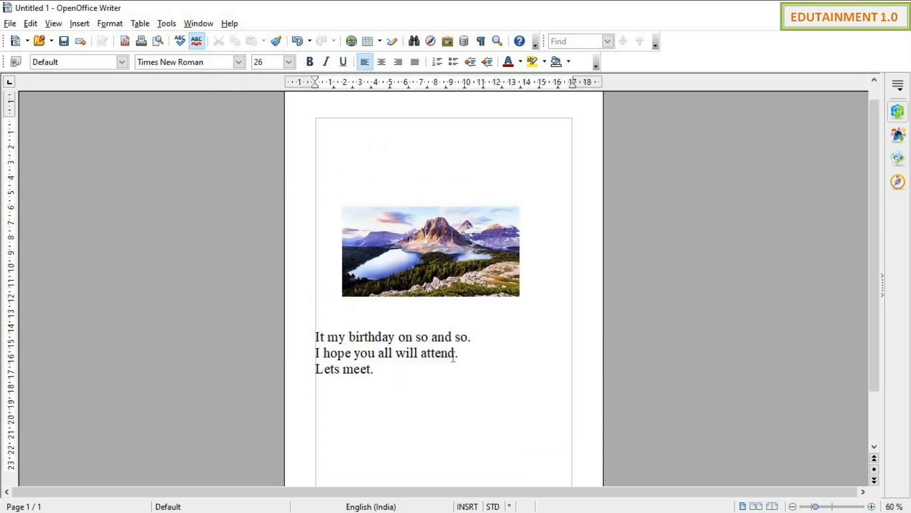
scroll(437, 361, down, 3)
scroll(440, 360, up, 3)
ctrl+scroll(363, 264, up, 3)
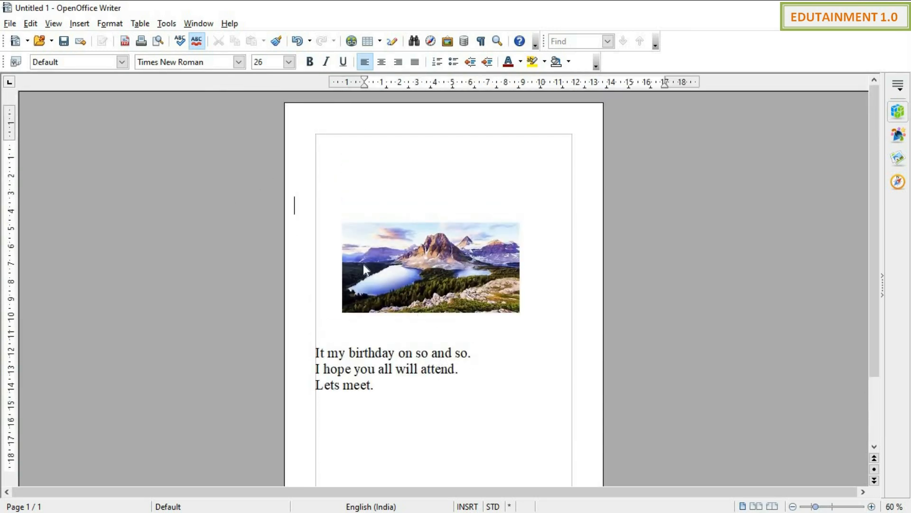
ctrl+scroll(365, 262, up, 2)
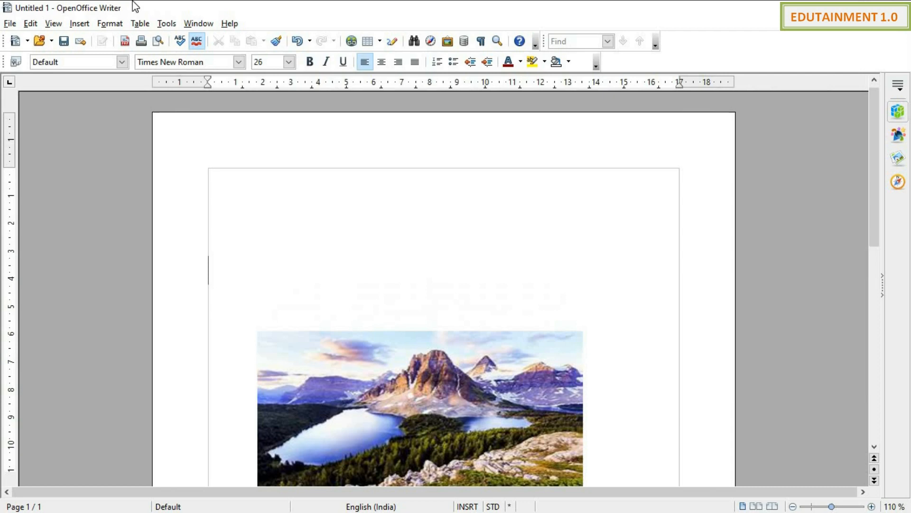
click(166, 23)
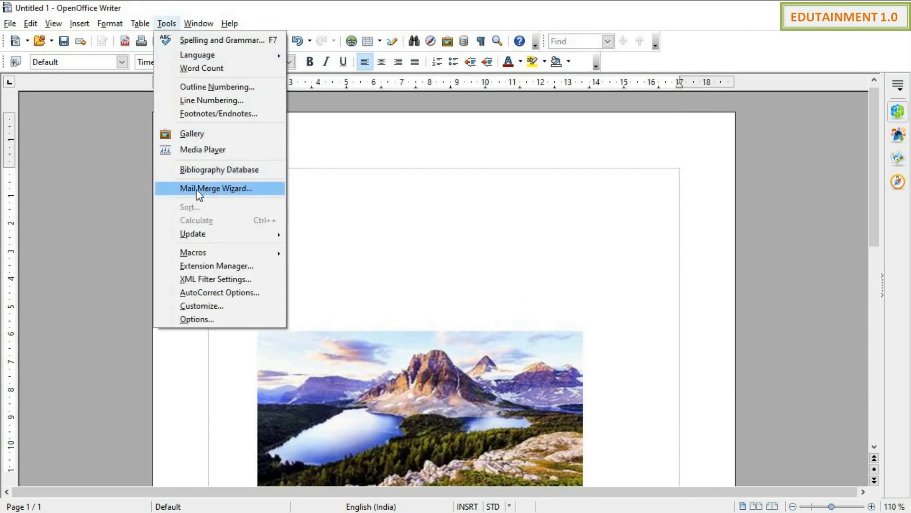
Step: Start the Mail Merge Wizard based on the current document
click(221, 188)
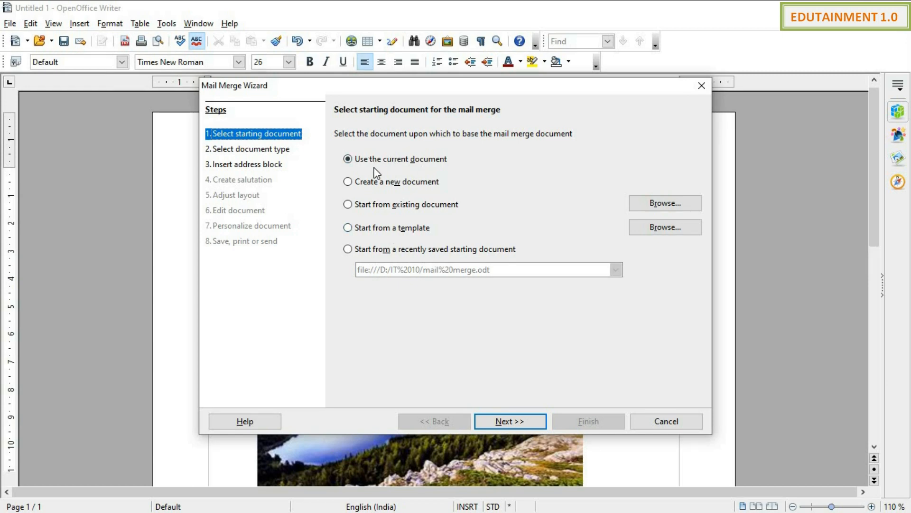
click(396, 187)
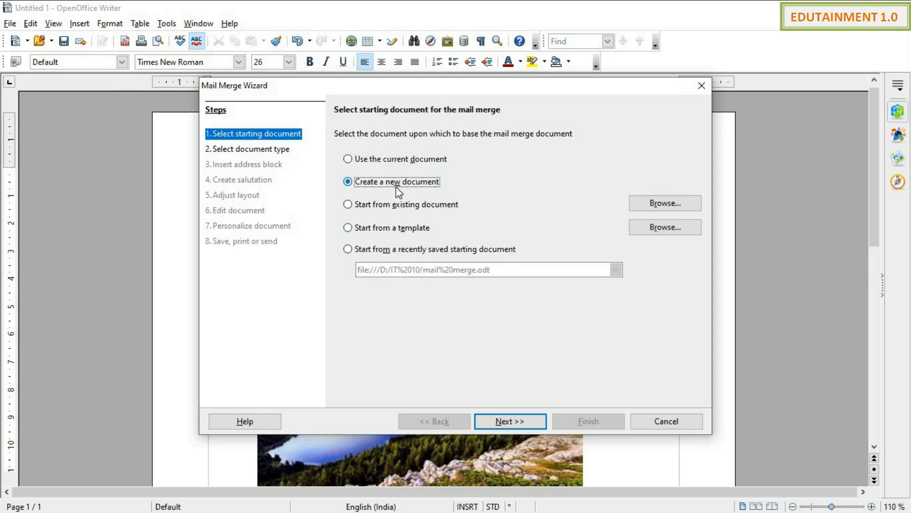
click(393, 161)
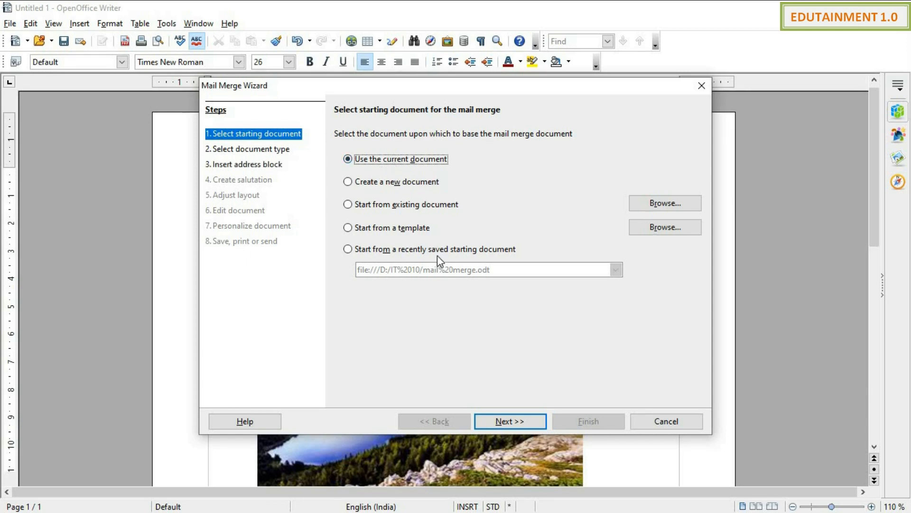
click(517, 419)
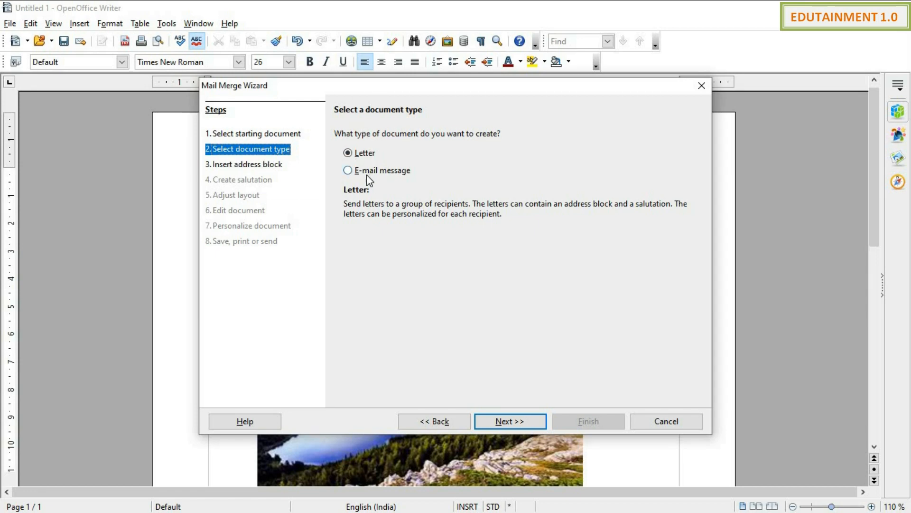
Step: Choose Letter as the document type and continue to the address block step
click(348, 171)
click(349, 151)
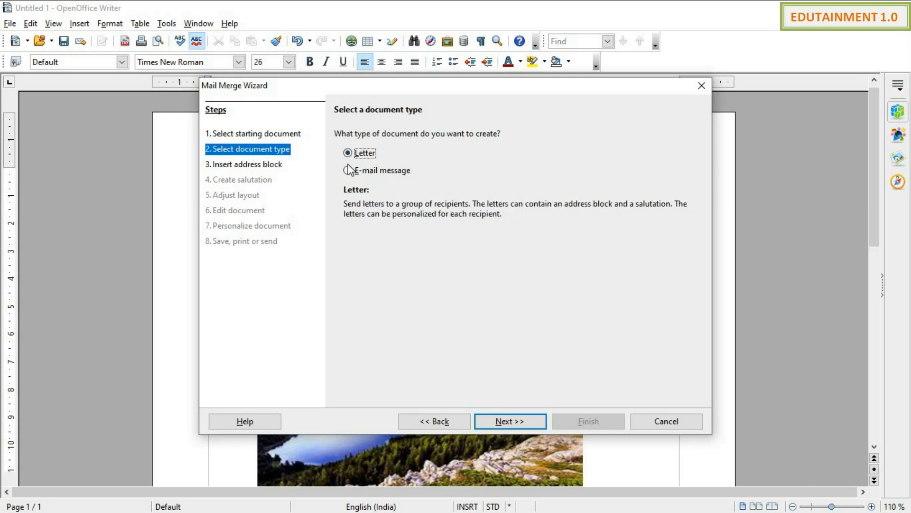
click(348, 170)
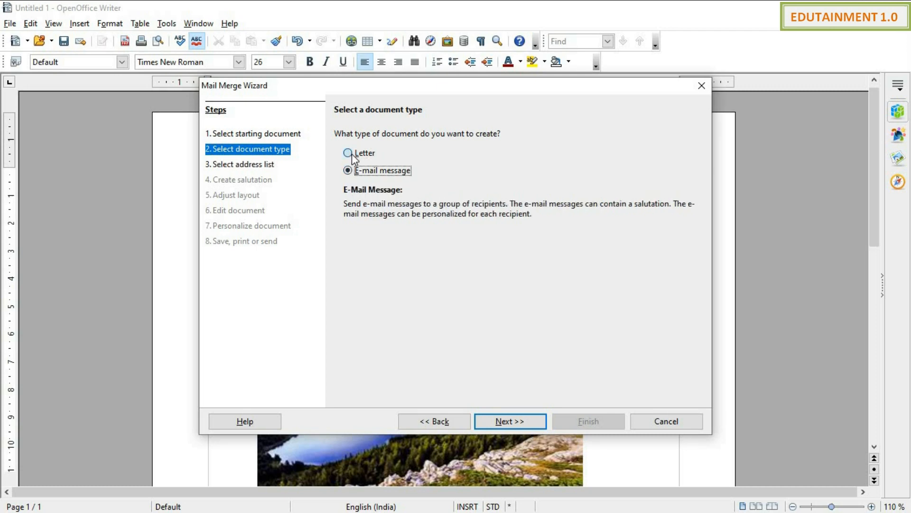
click(351, 153)
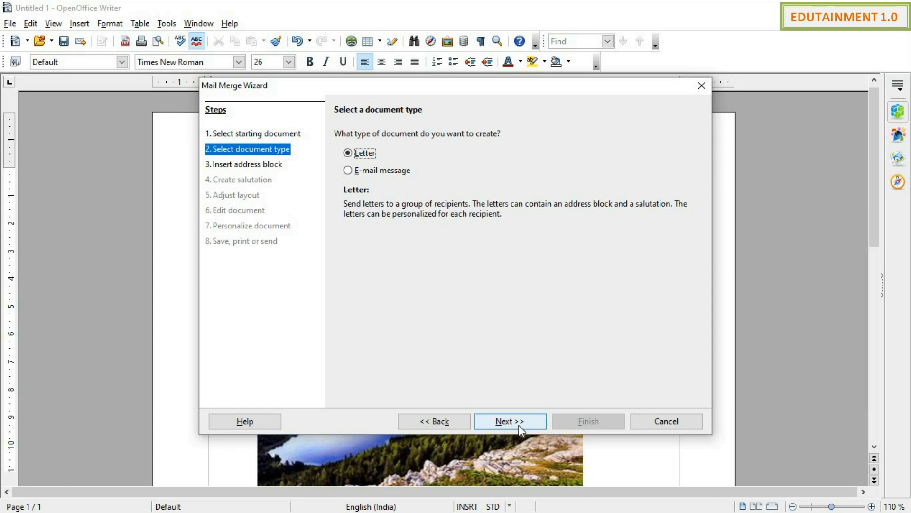
click(484, 421)
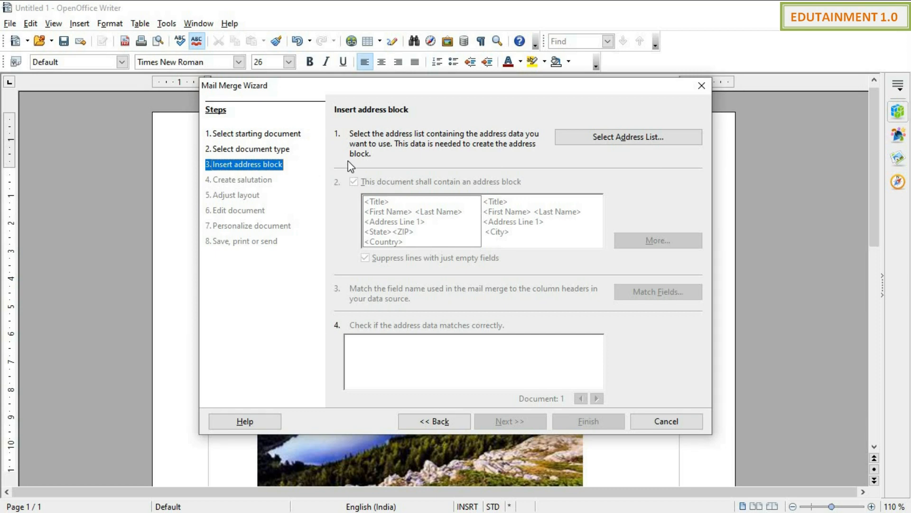
Step: From the address list chooser, start creating a new address list
click(599, 142)
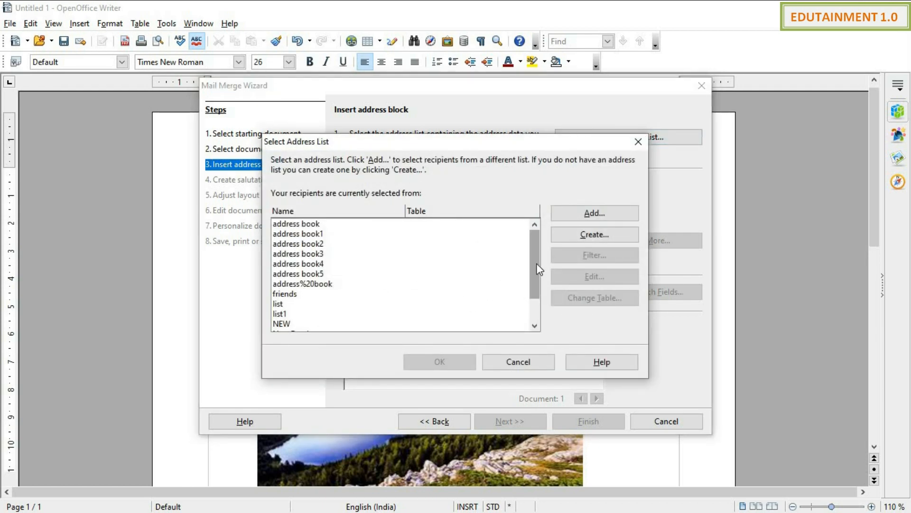
drag(540, 269, 524, 244)
click(614, 233)
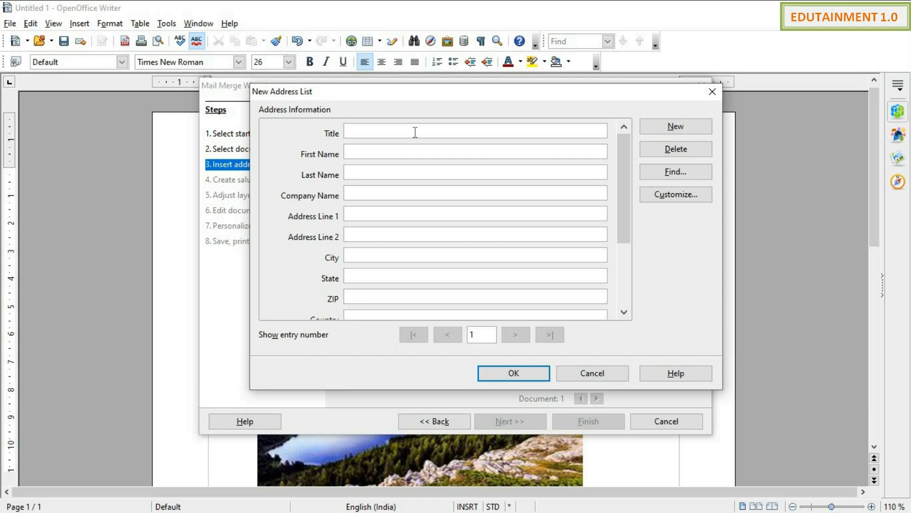
click(391, 150)
click(377, 176)
drag(622, 193, 625, 169)
click(651, 194)
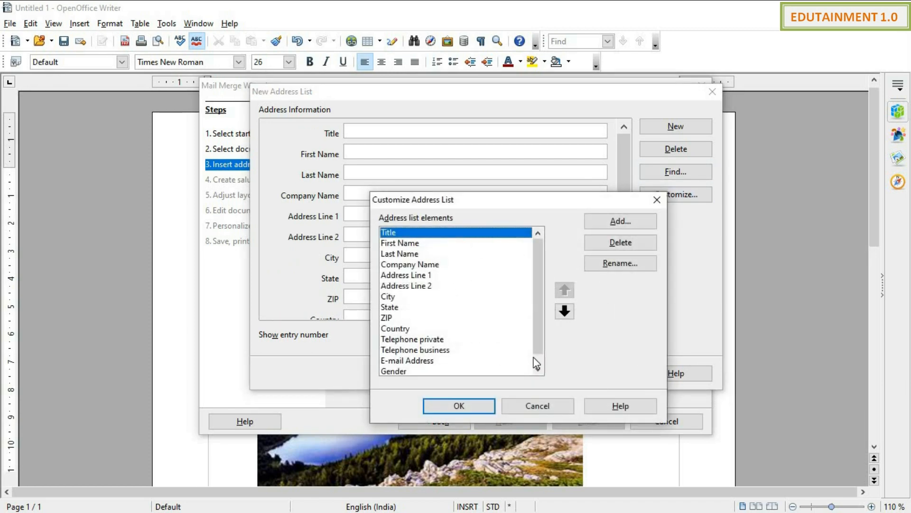
scroll(545, 300, down, 1)
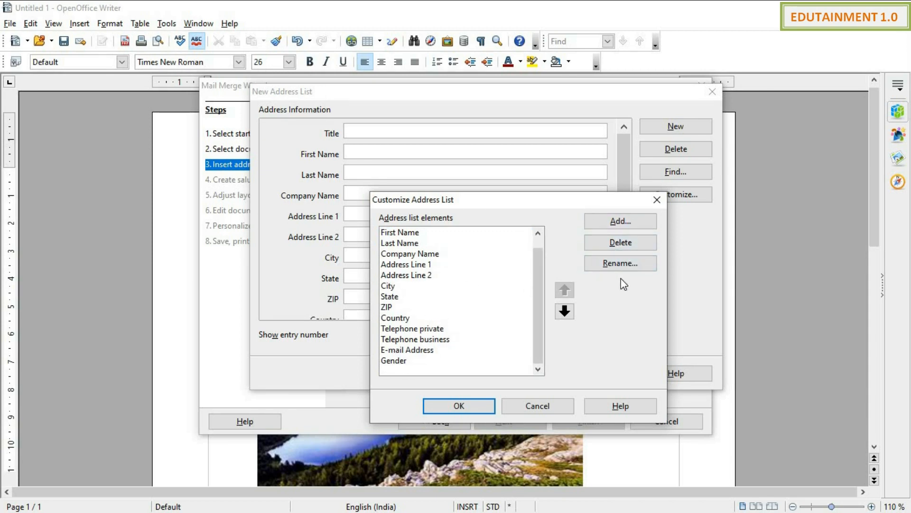
click(555, 408)
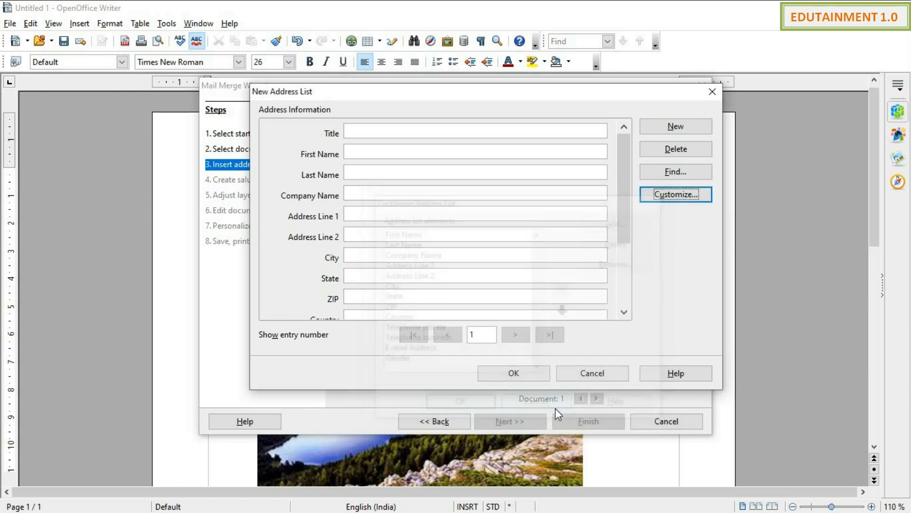
Step: For entry 1, enter title 'Dear' and the friend's first and last name
click(520, 129)
text(Dear)
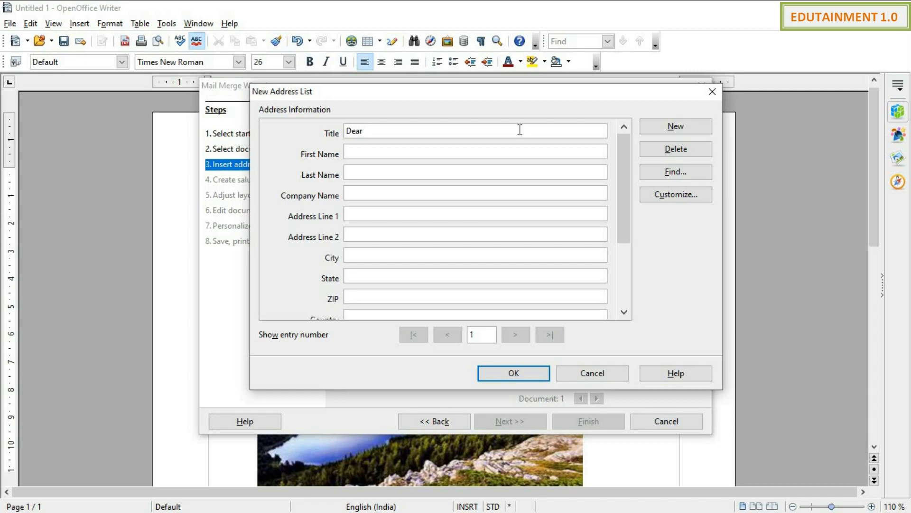
key(Tab)
key(Tab)
Step: Complete entry 1 with the friend's city and state
key(Tab)
text(Kolkata)
key(Tab)
text(Kolkata)
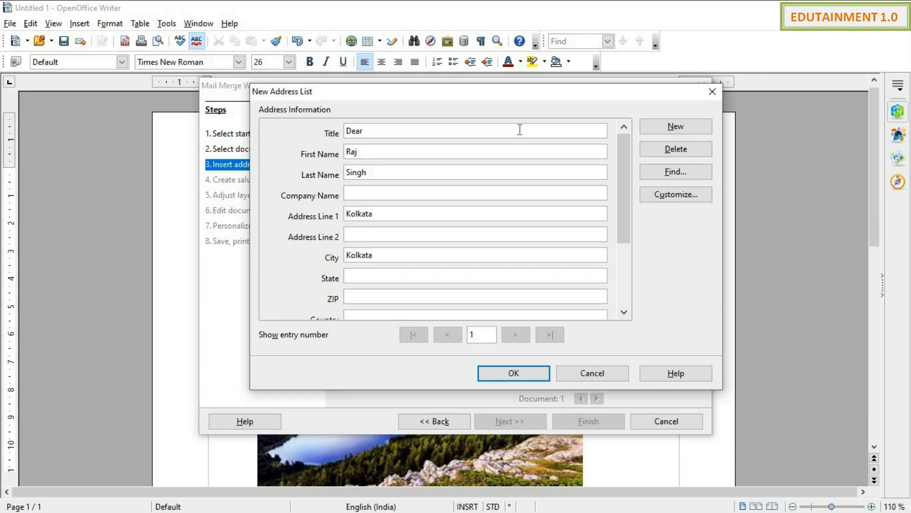
key(Tab)
text(WB)
drag(622, 193, 627, 173)
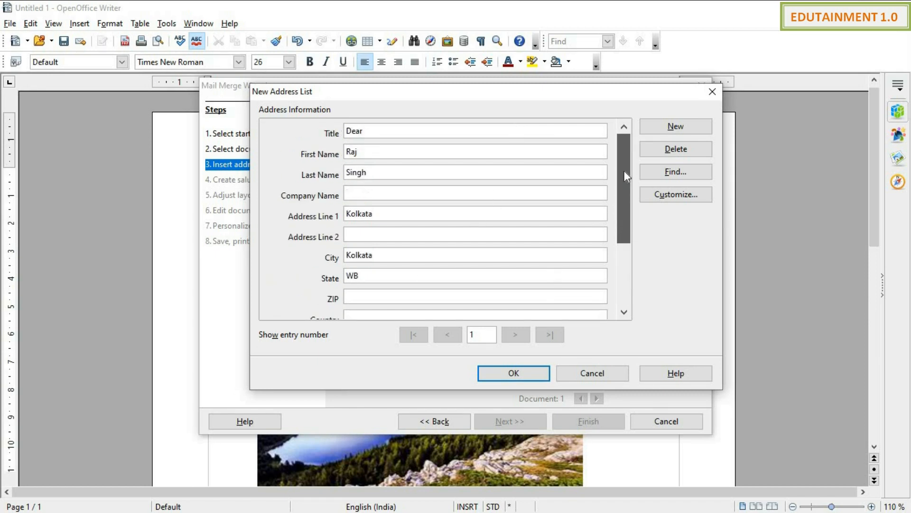
click(653, 131)
Step: Fill entry 2 with title 'Mr', the friend's name and city
click(490, 132)
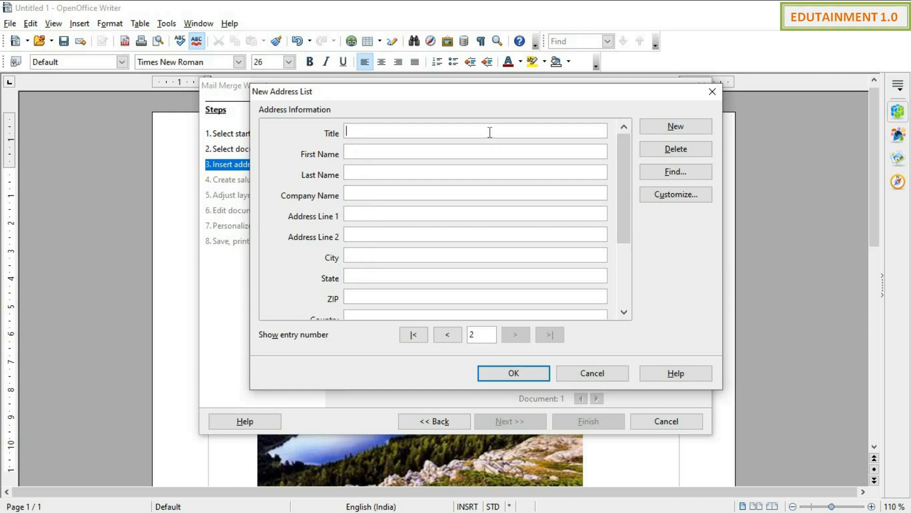
text(Mr)
text(Delhi)
key(Tab)
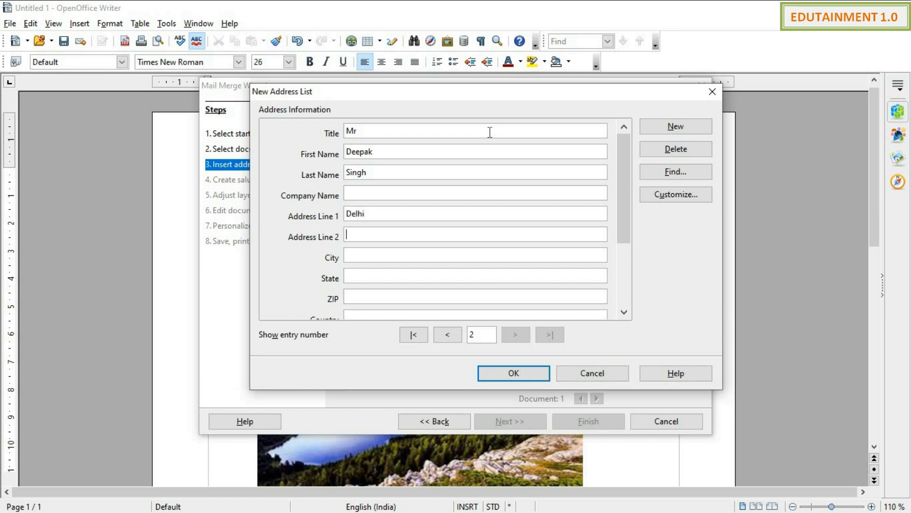
key(Tab)
text(Delhi)
key(Tab)
text(Delhi)
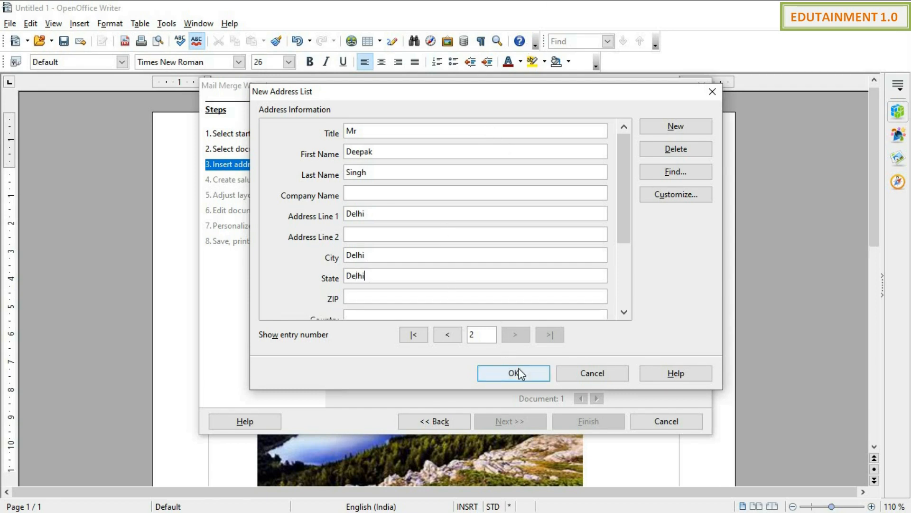
Step: Add entry 3 with title 'Miss', the friend's name, city and state, then confirm the list
click(679, 129)
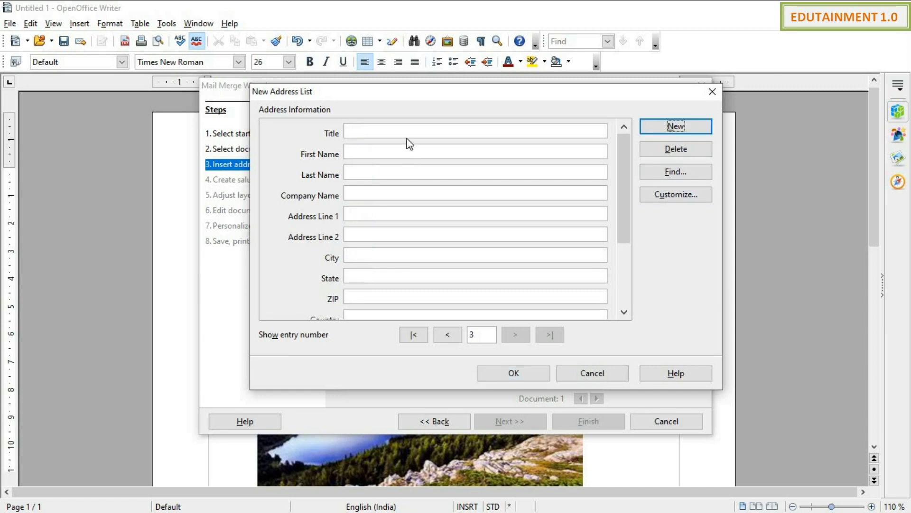
click(408, 132)
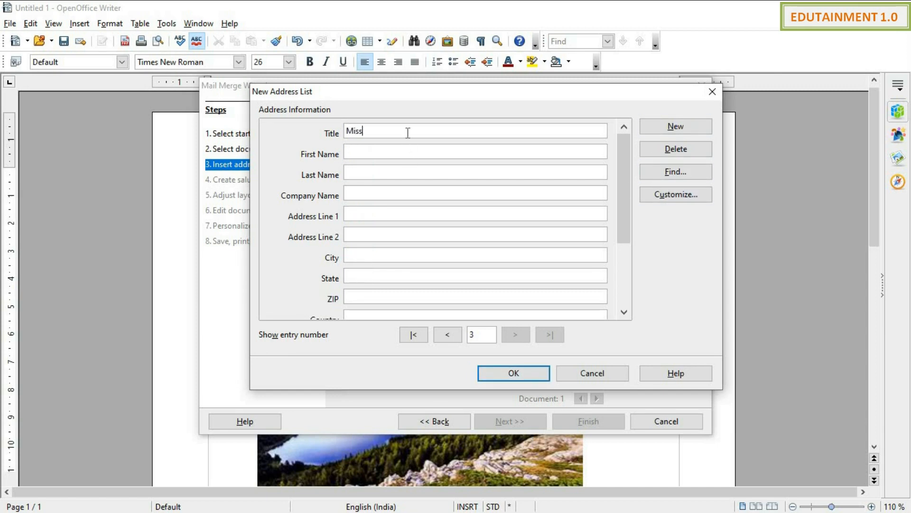
key(Tab)
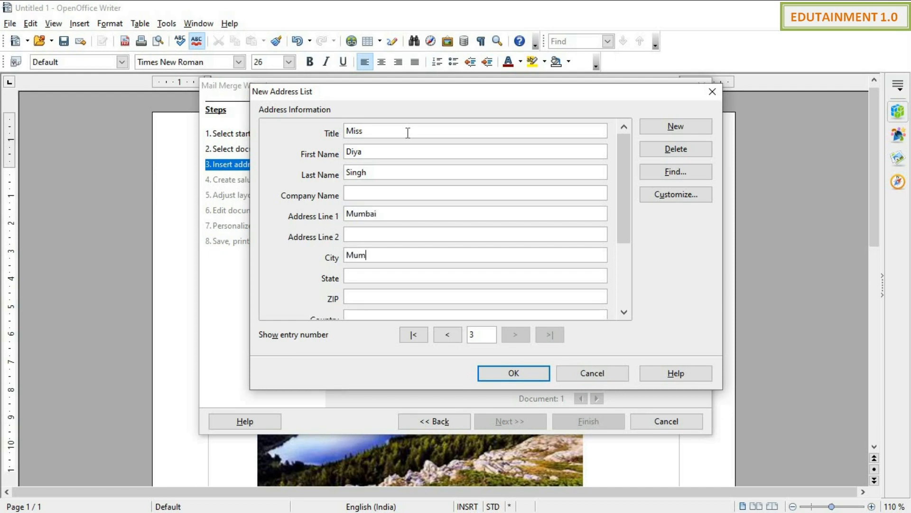
key(Tab)
click(521, 373)
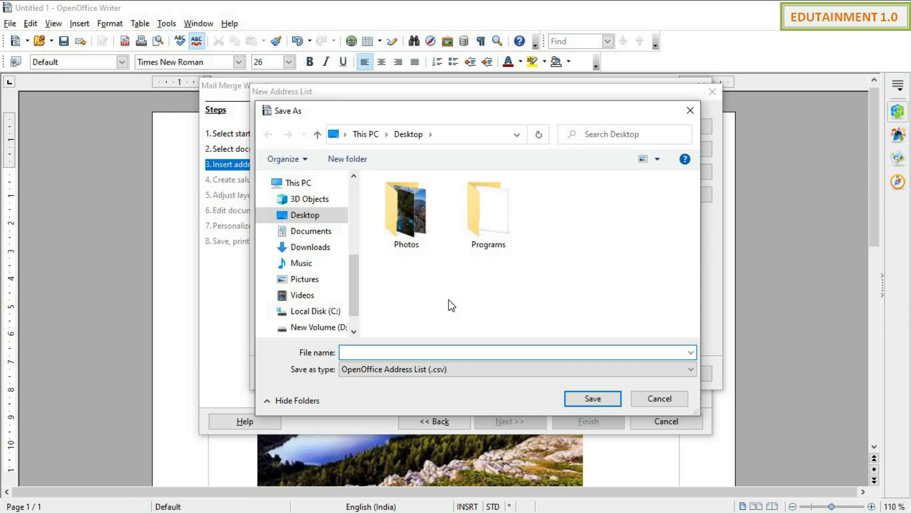
Step: Keep the OpenOffice Address List (.csv) type and save the list as 'friendslist'
click(613, 366)
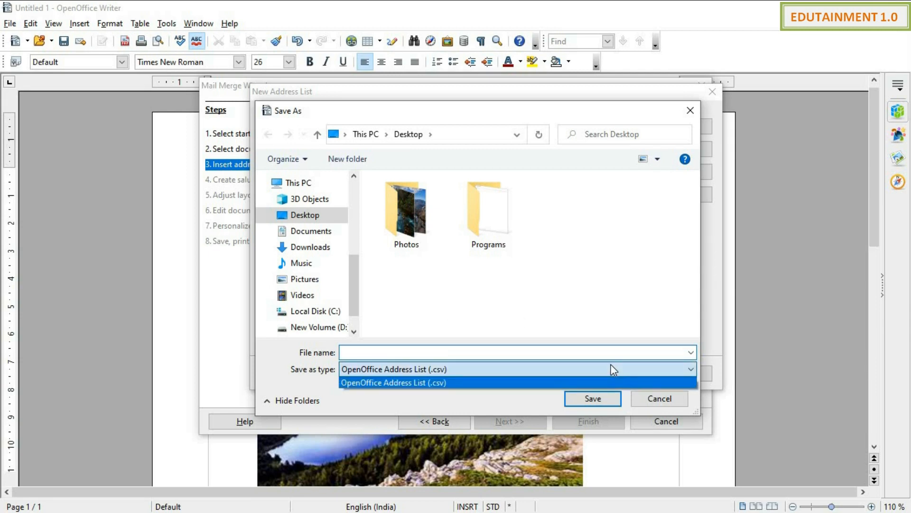
click(455, 351)
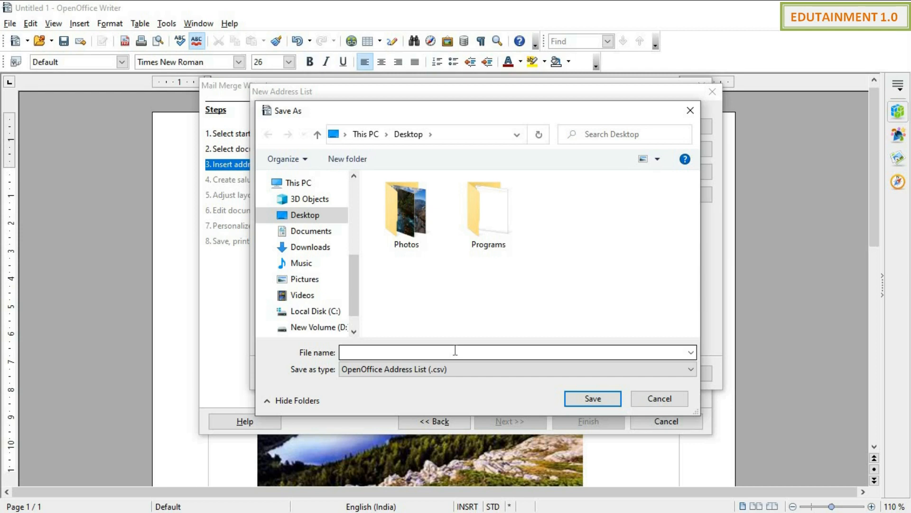
click(455, 350)
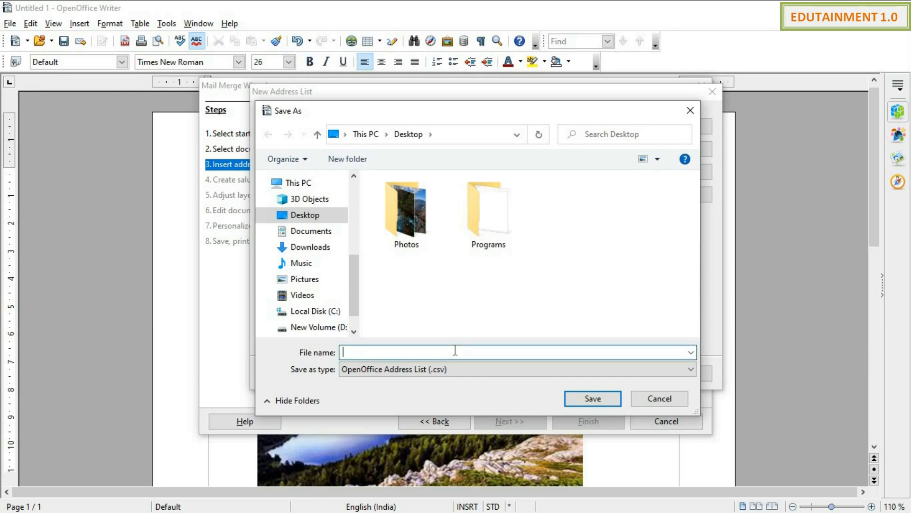
text(friendslist)
click(595, 397)
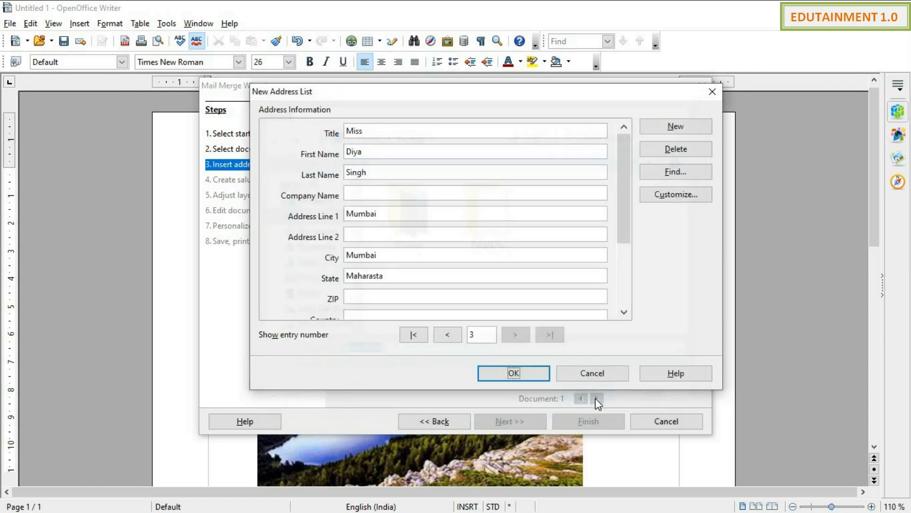
Step: Select friendslist as the merge's address list and keep the address block included
click(533, 380)
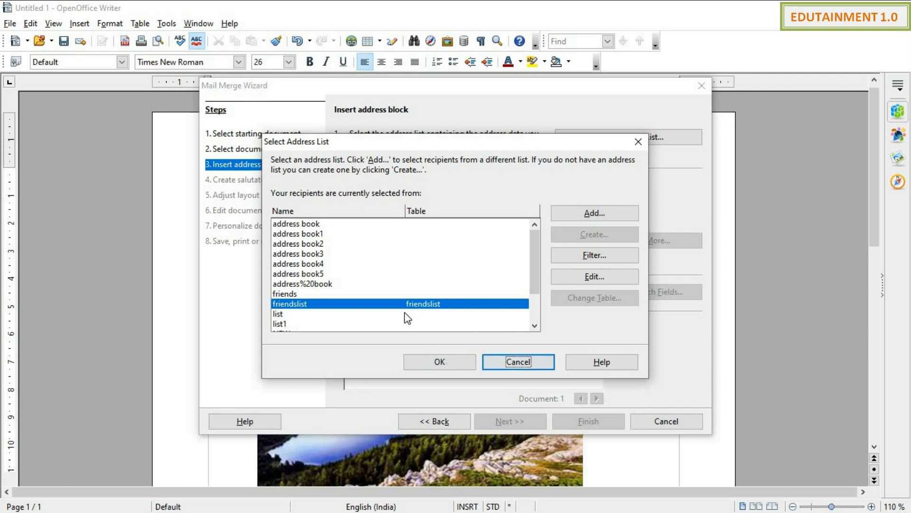
click(435, 362)
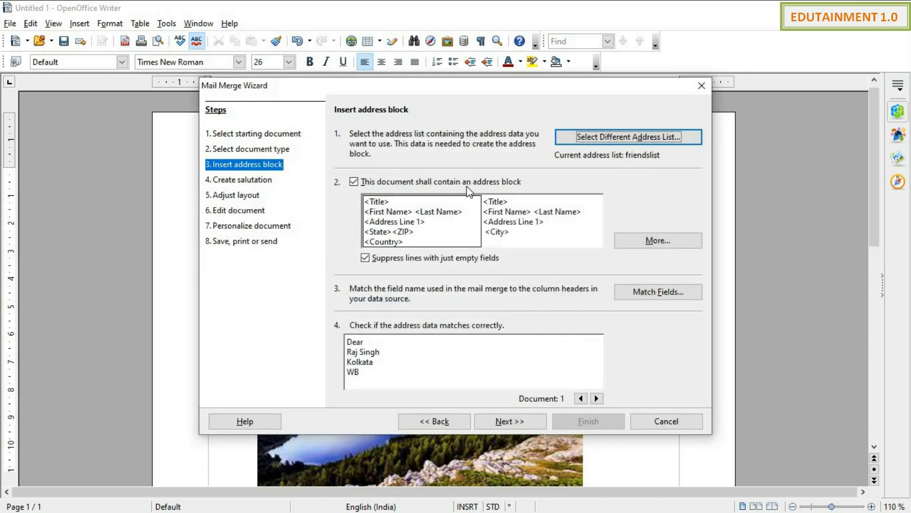
click(354, 182)
click(354, 182)
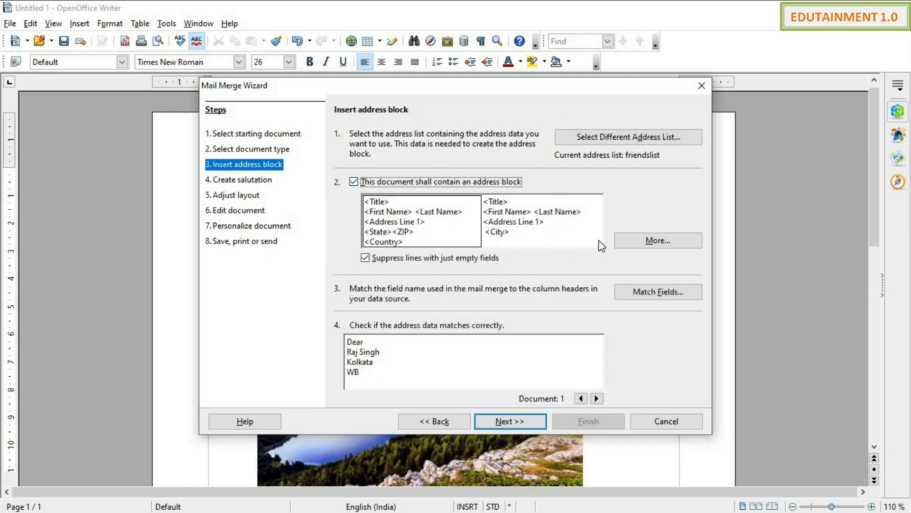
click(657, 248)
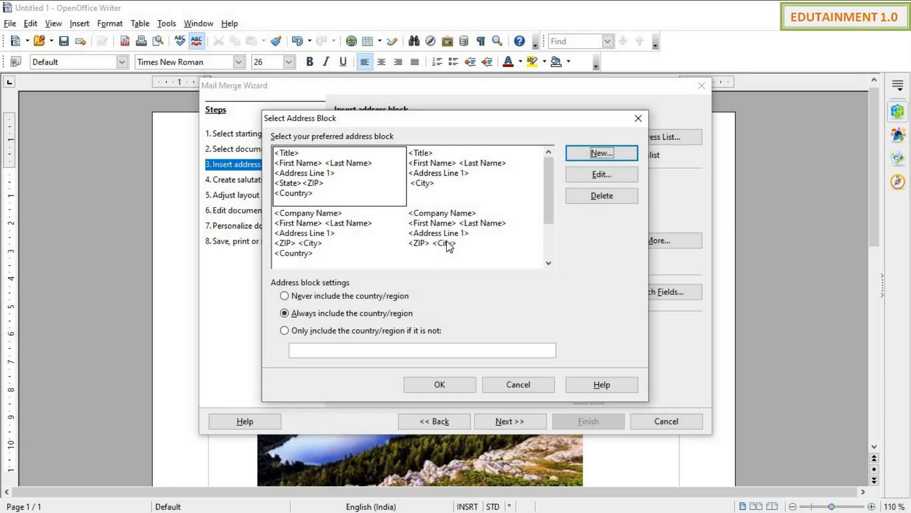
Step: Pick the Title-Name-Address-City layout, set country to never included, and edit it
click(450, 179)
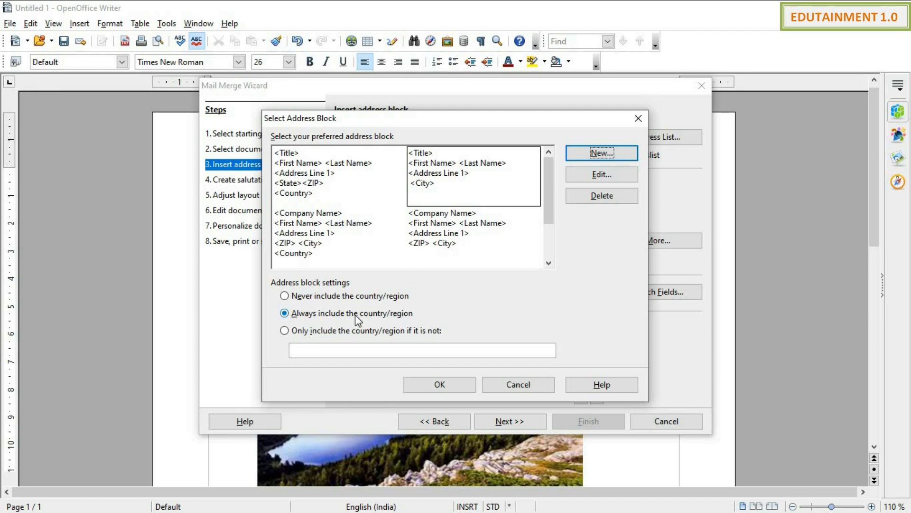
click(333, 297)
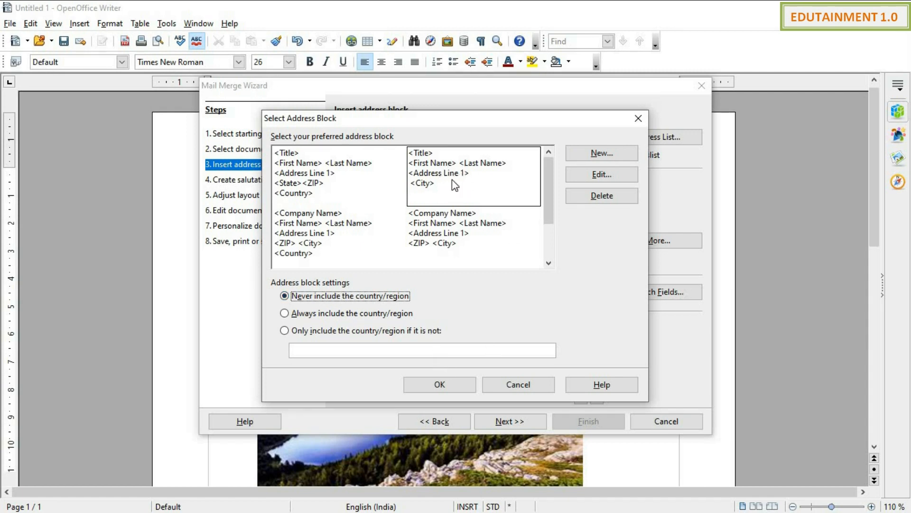
click(580, 176)
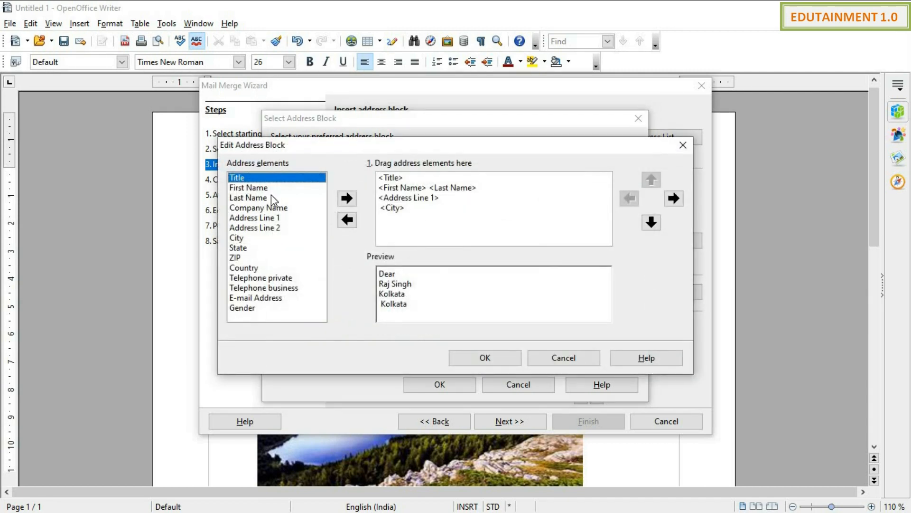
Step: Add the Country element after City in the address block and confirm both dialogs
click(406, 210)
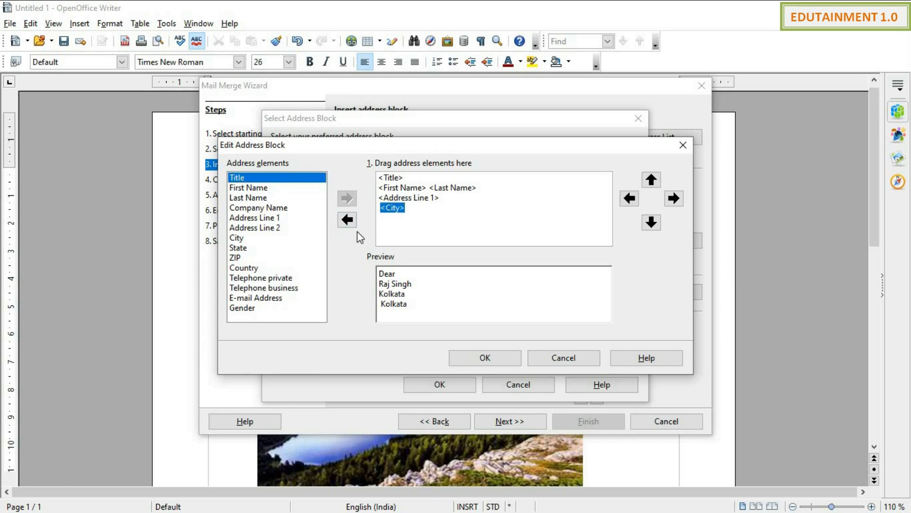
click(264, 269)
click(346, 198)
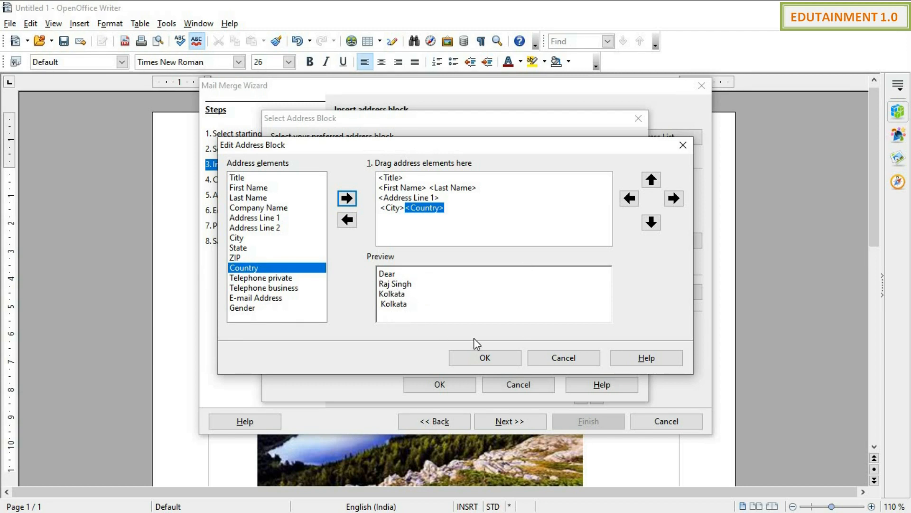
click(485, 358)
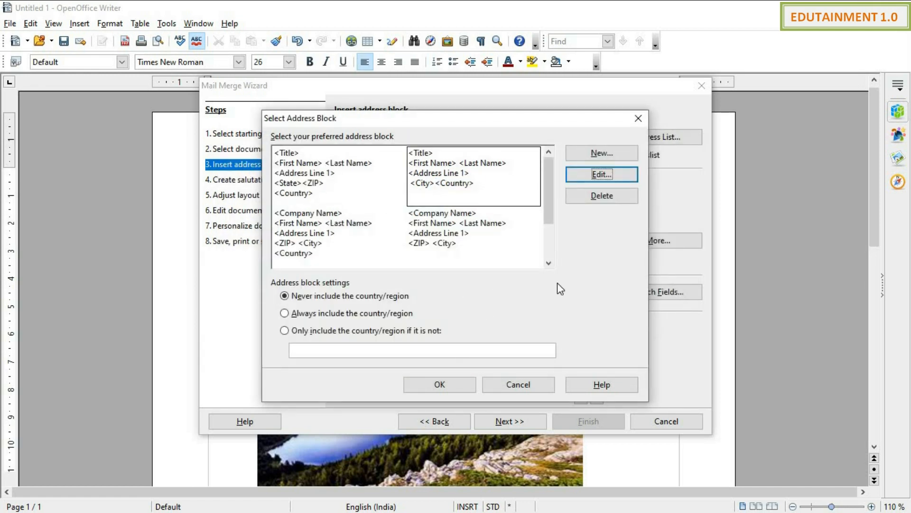
click(440, 384)
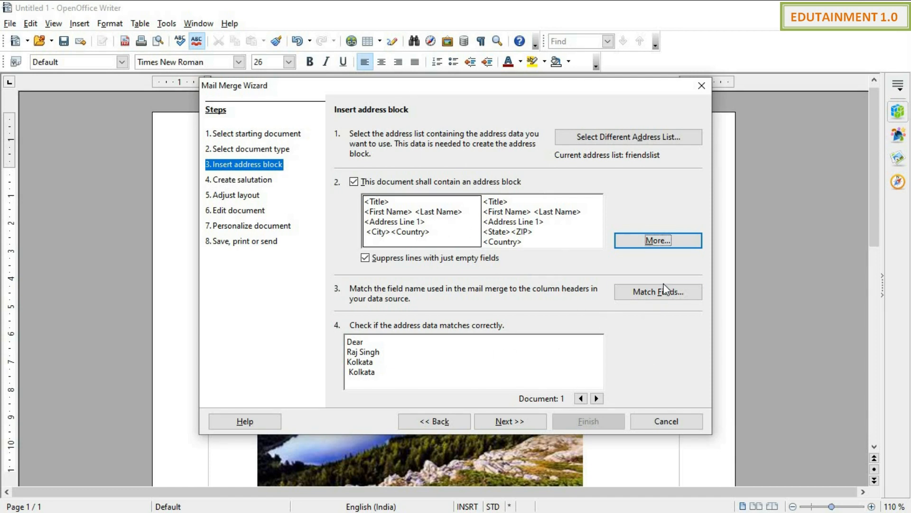
Step: Leave the salutation unchecked and continue past the salutation step
click(522, 422)
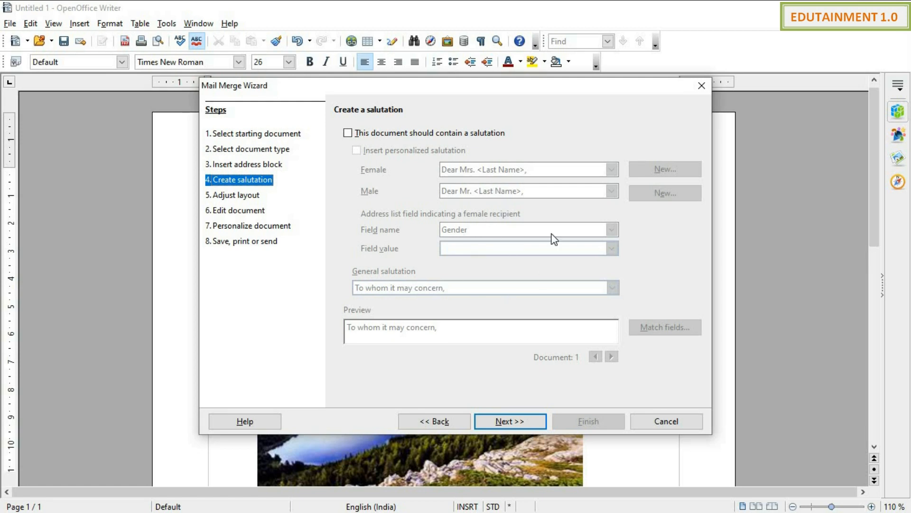
click(348, 133)
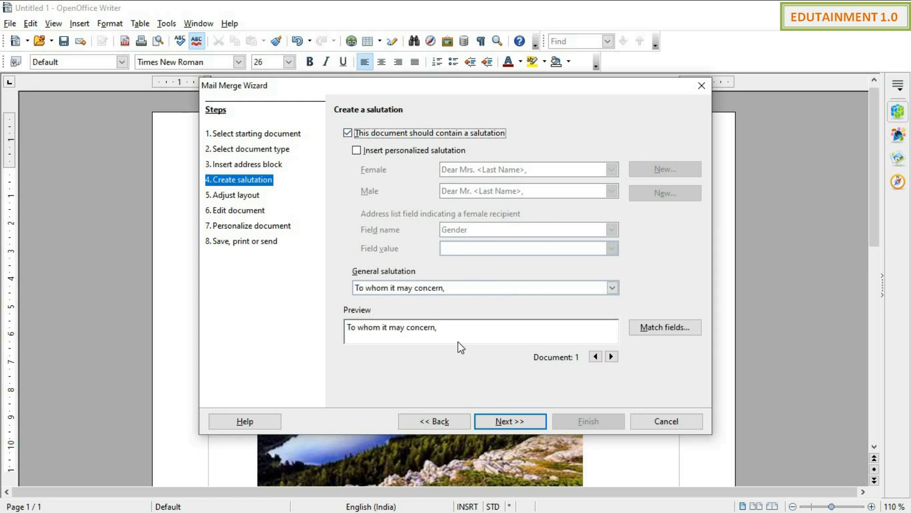
click(613, 287)
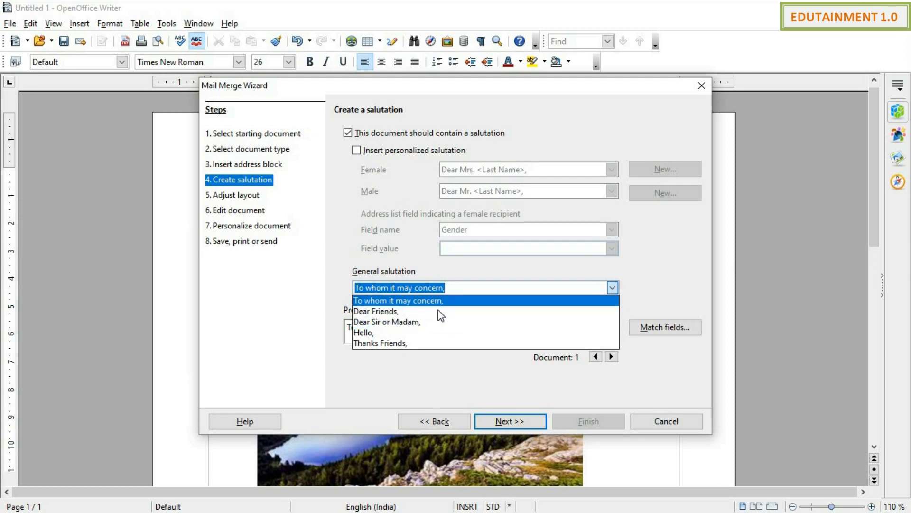
click(572, 377)
click(354, 133)
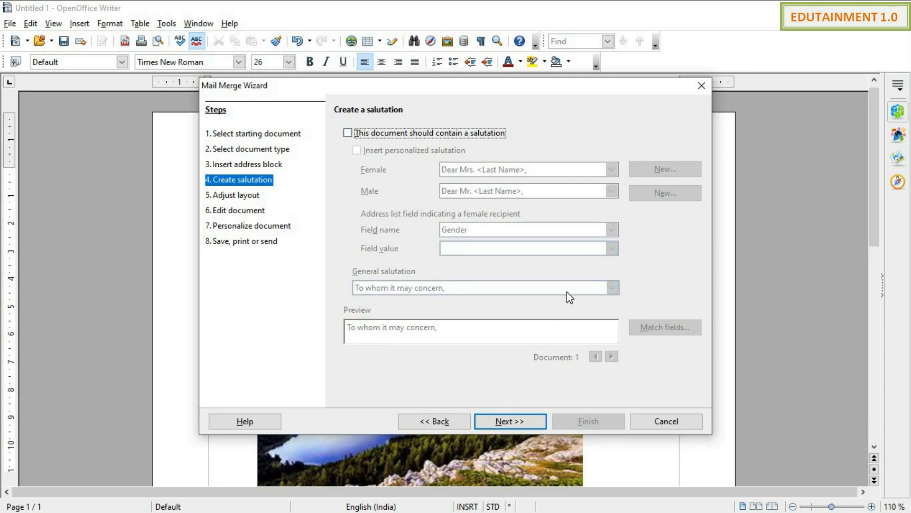
click(521, 421)
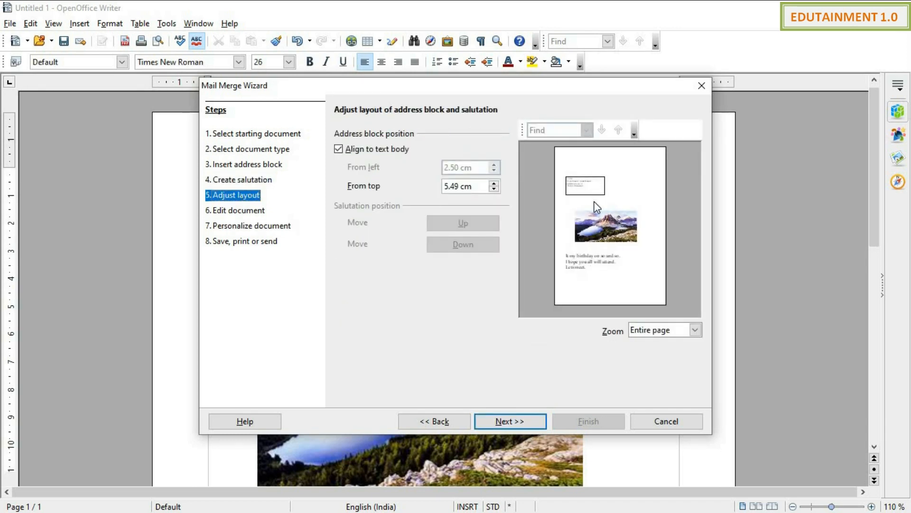
Step: Zoom the layout preview to 75 %, return to Entire page, and continue to Edit document
click(689, 331)
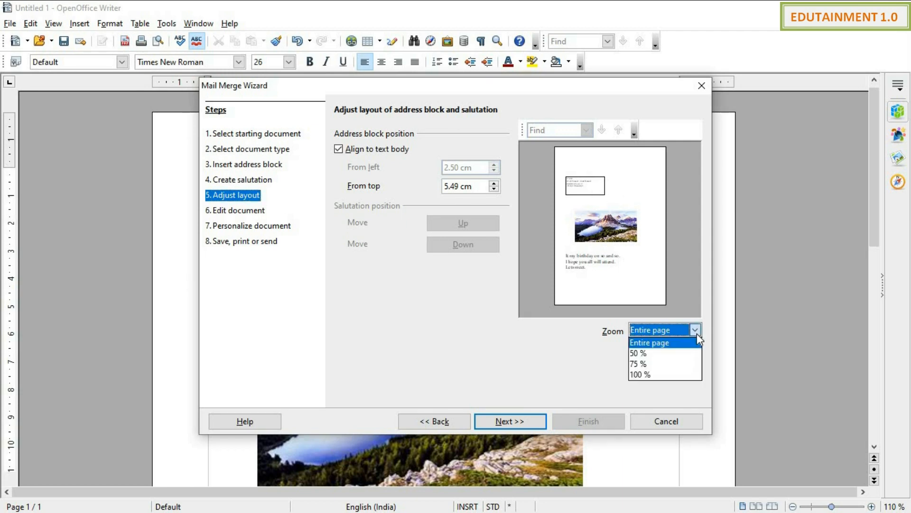
click(671, 363)
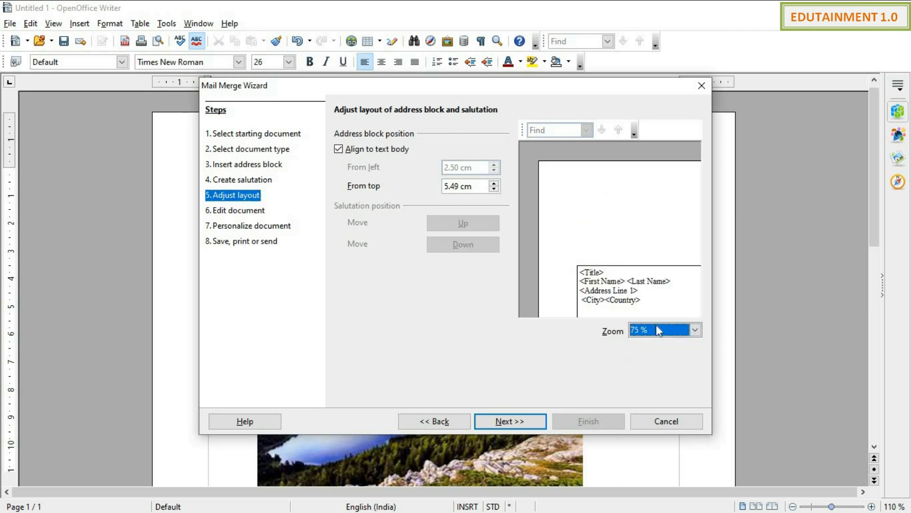
click(695, 330)
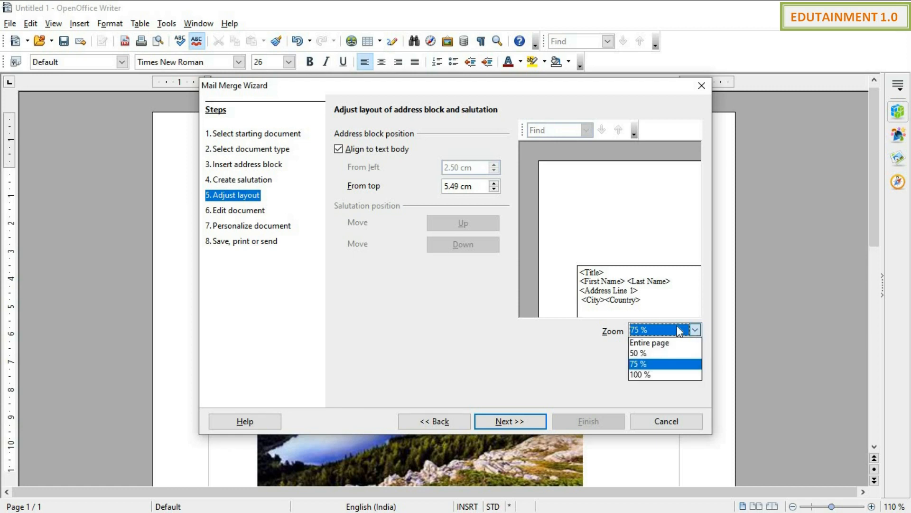
click(656, 343)
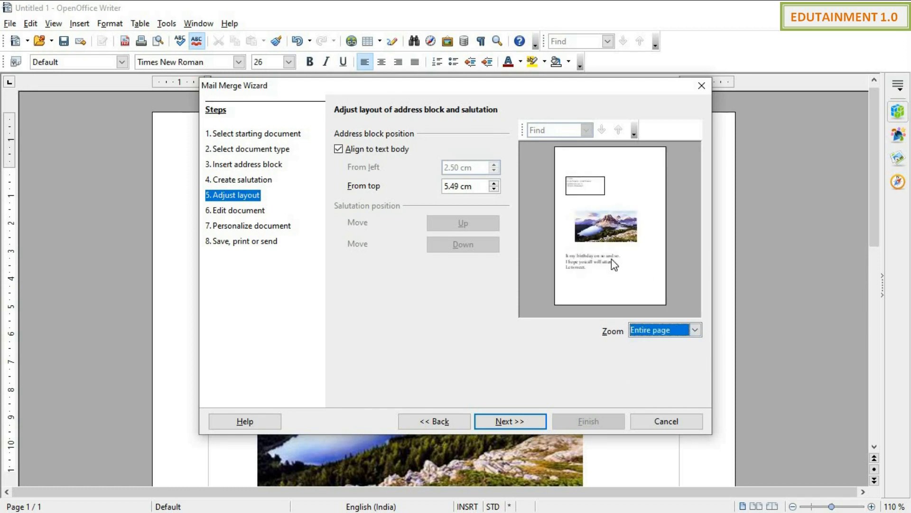
click(508, 420)
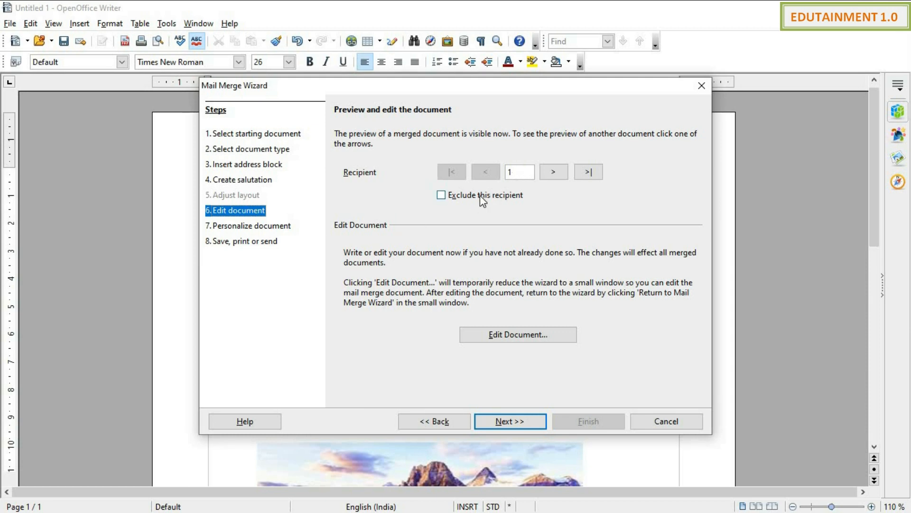
Step: Generate the merged five-page document and advance to Save, print or send
click(506, 421)
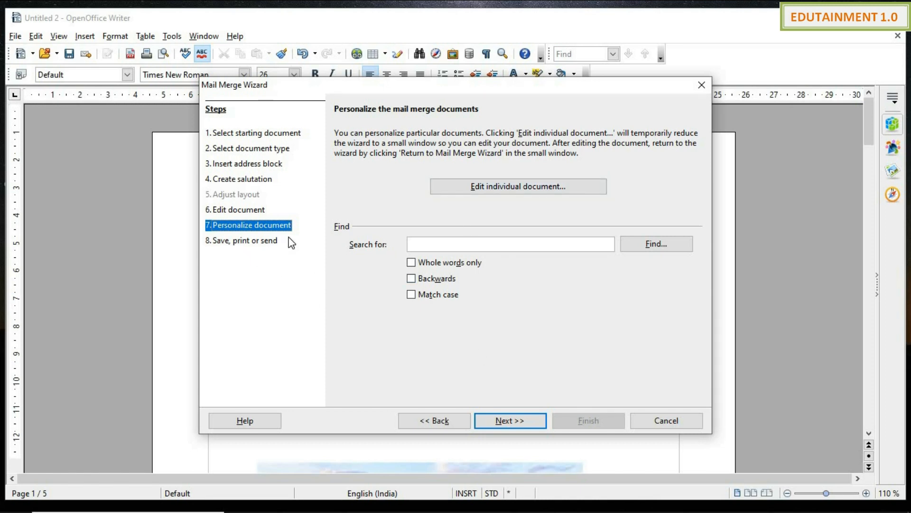
click(517, 415)
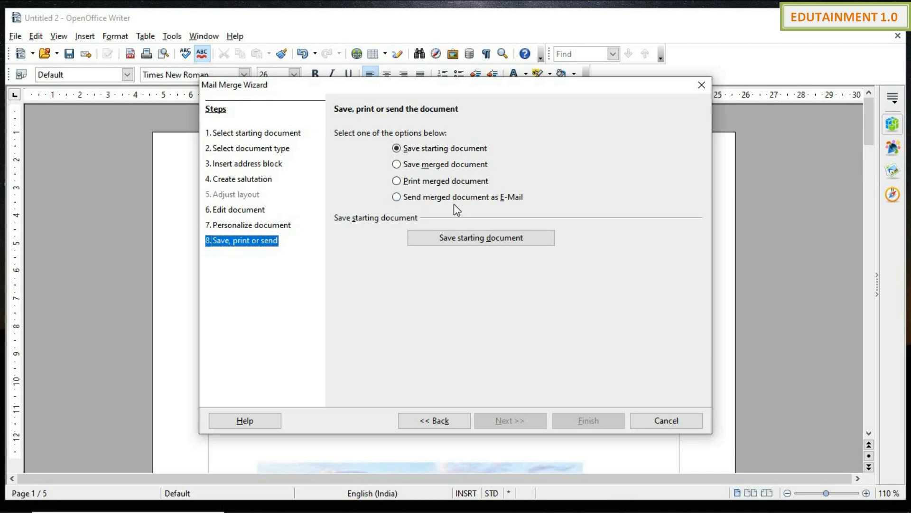
Step: Save the starting document to the Desktop as 'this is a invitation' and finish the wizard
click(505, 237)
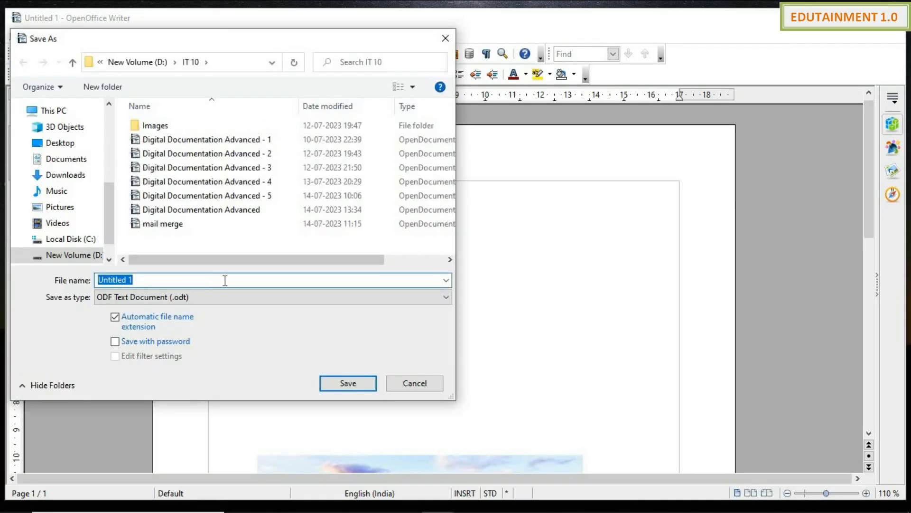
click(88, 143)
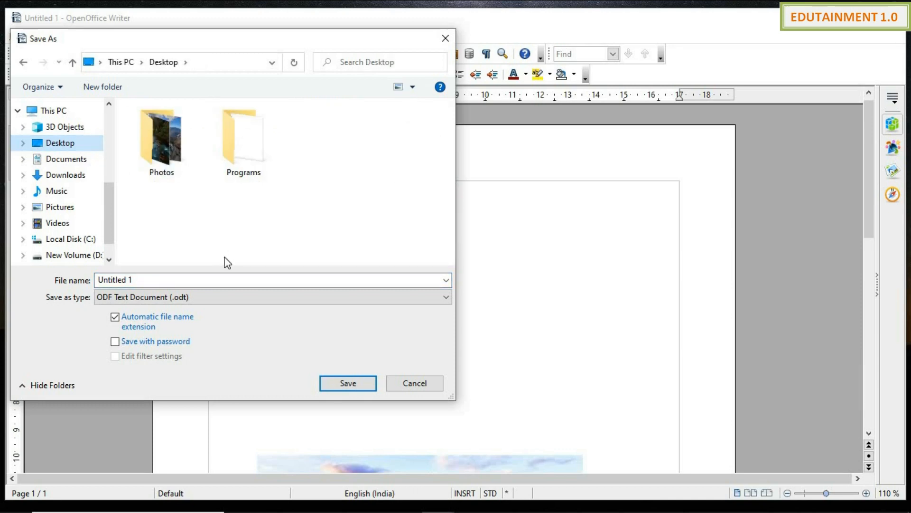
click(236, 278)
text(this )
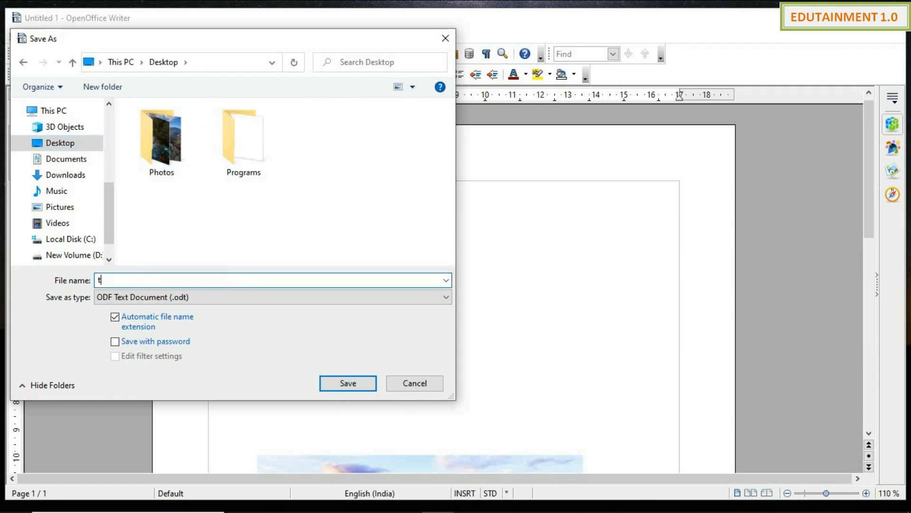
text(is a invitation)
click(348, 383)
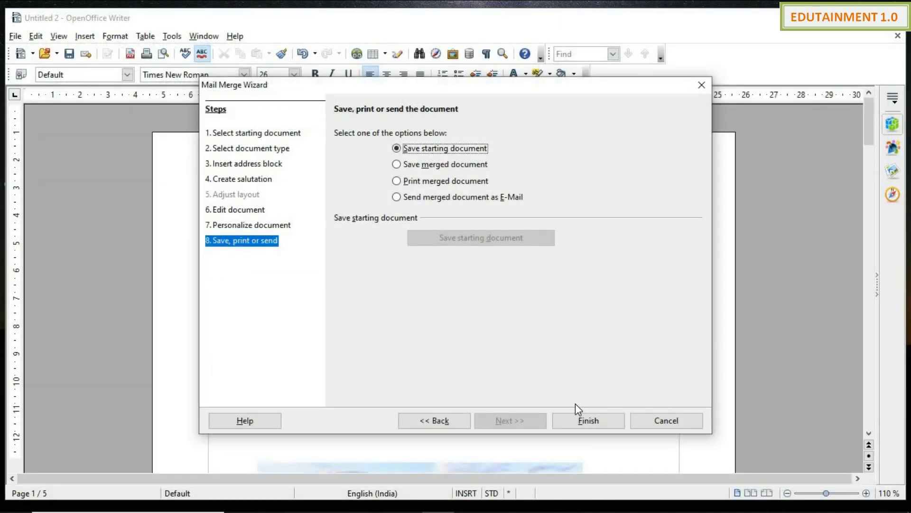
click(606, 422)
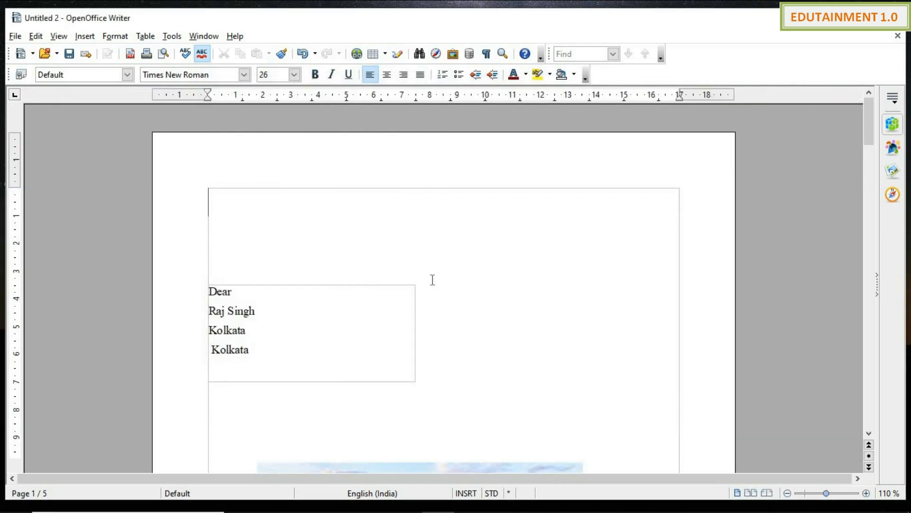
scroll(323, 293, down, 5)
scroll(297, 239, down, 20)
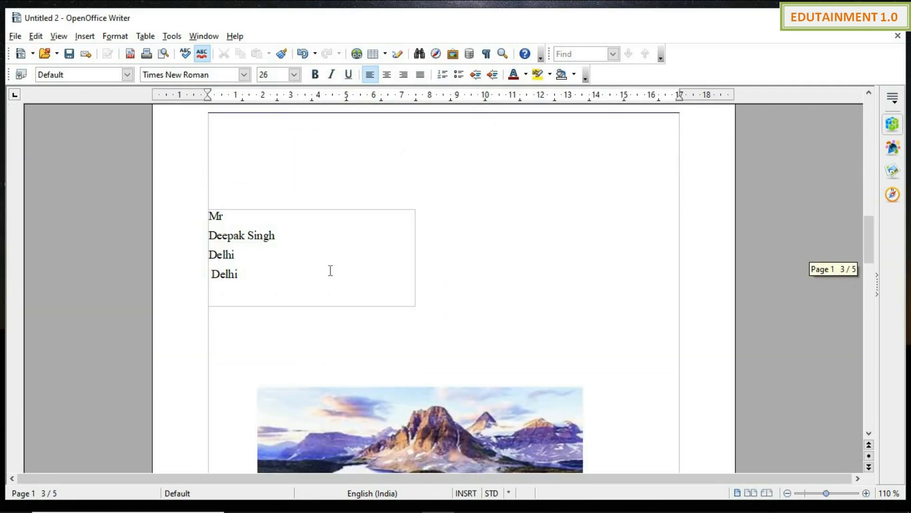
scroll(250, 233, down, 10)
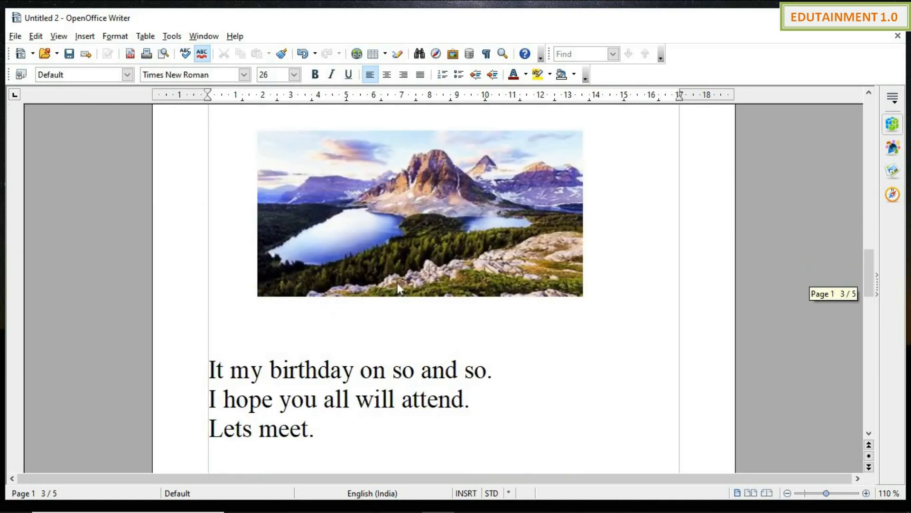
scroll(356, 372, down, 15)
scroll(321, 373, down, 3)
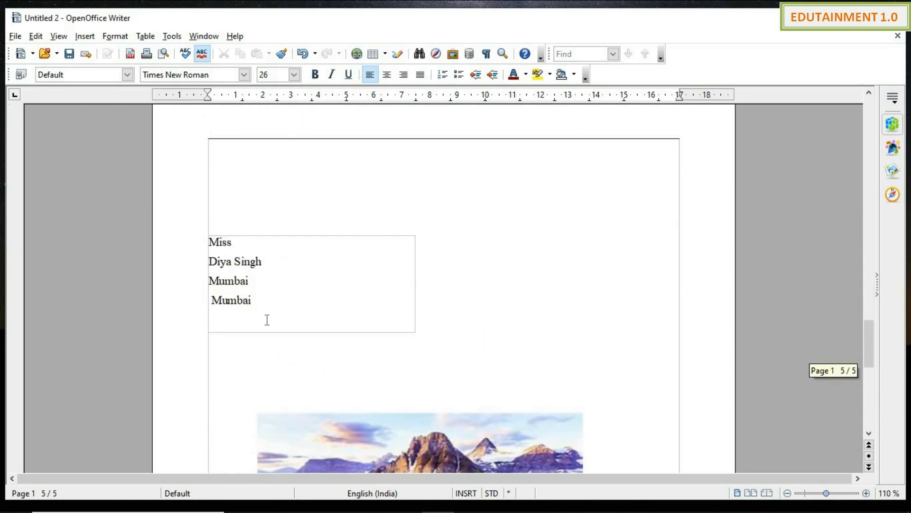
scroll(267, 319, down, 5)
scroll(329, 366, down, 5)
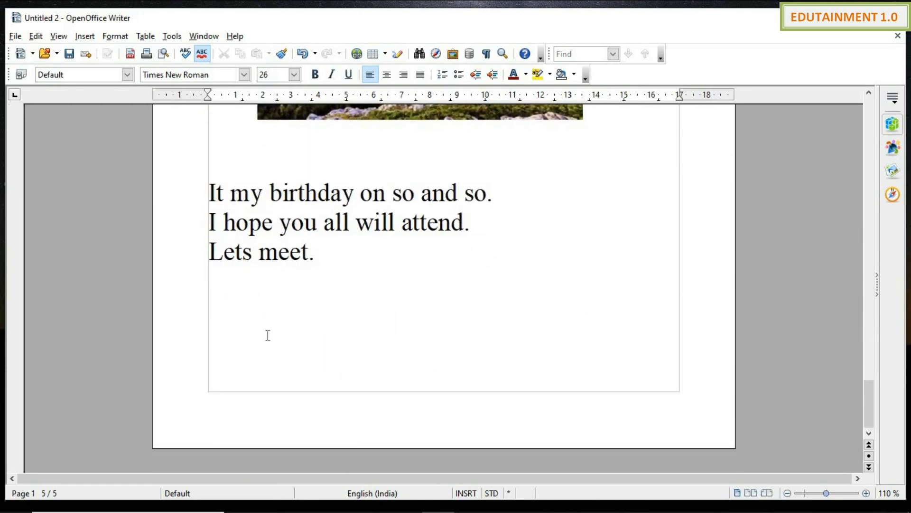
scroll(393, 332, up, 10)
scroll(393, 332, up, 20)
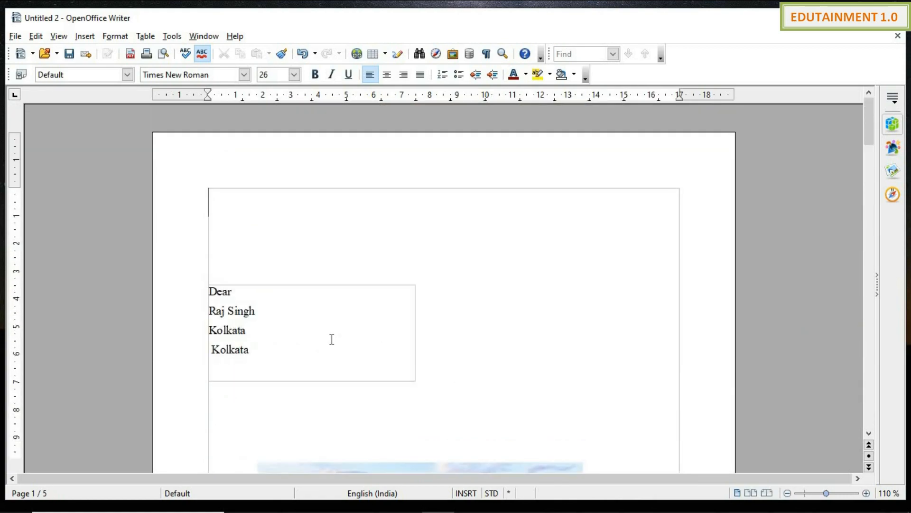
scroll(292, 336, down, 8)
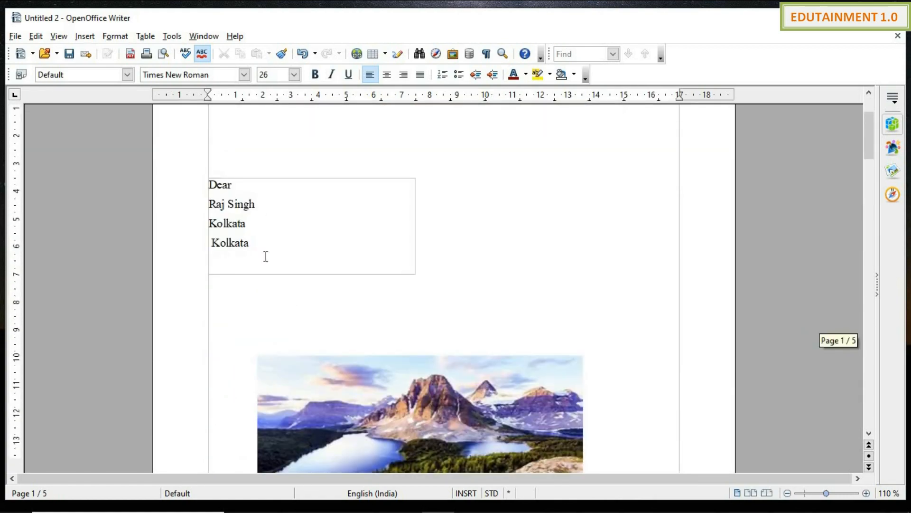
scroll(266, 262, down, 10)
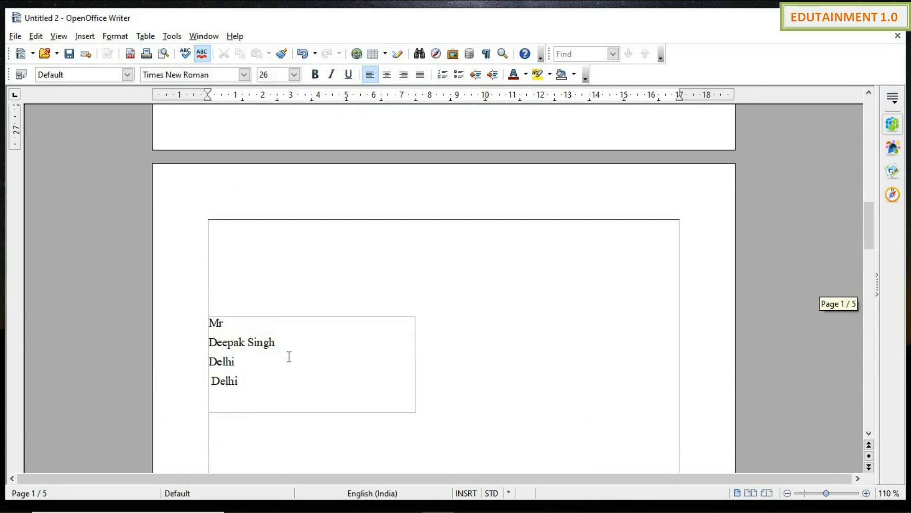
scroll(289, 356, down, 3)
scroll(291, 359, down, 6)
scroll(379, 351, up, 18)
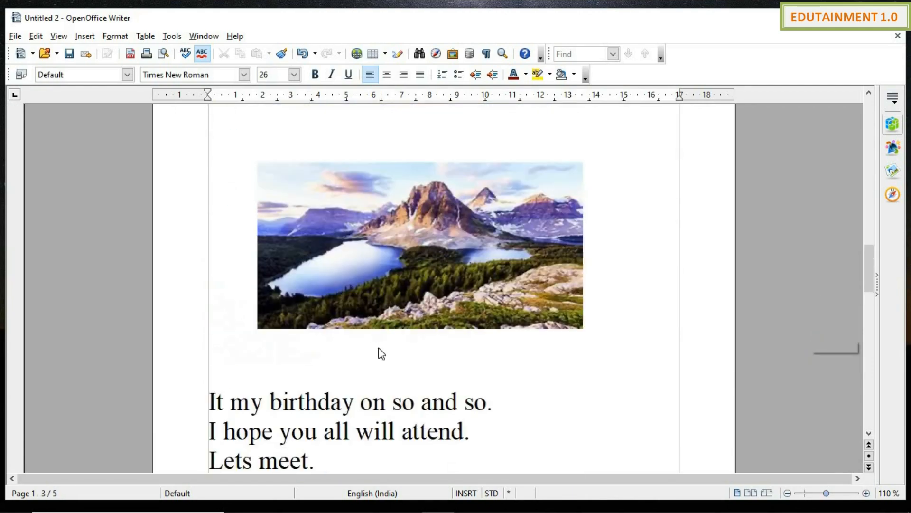
scroll(381, 354, up, 5)
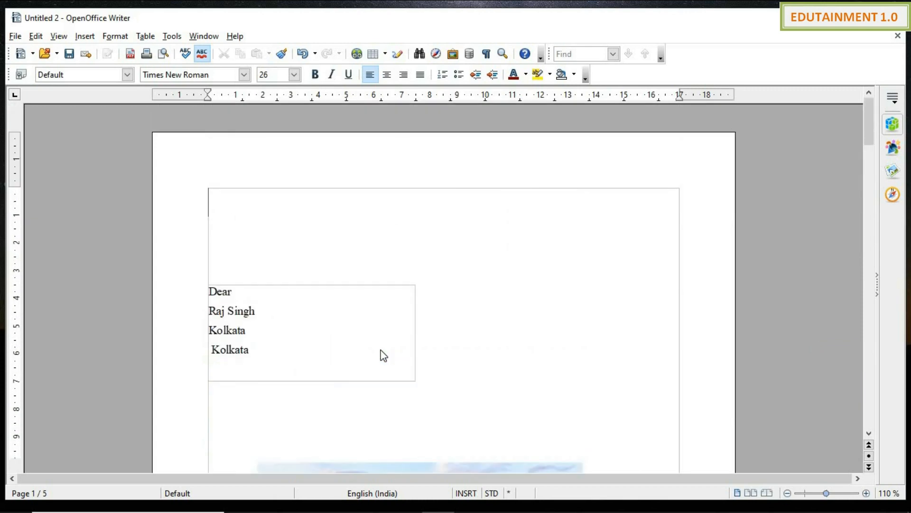